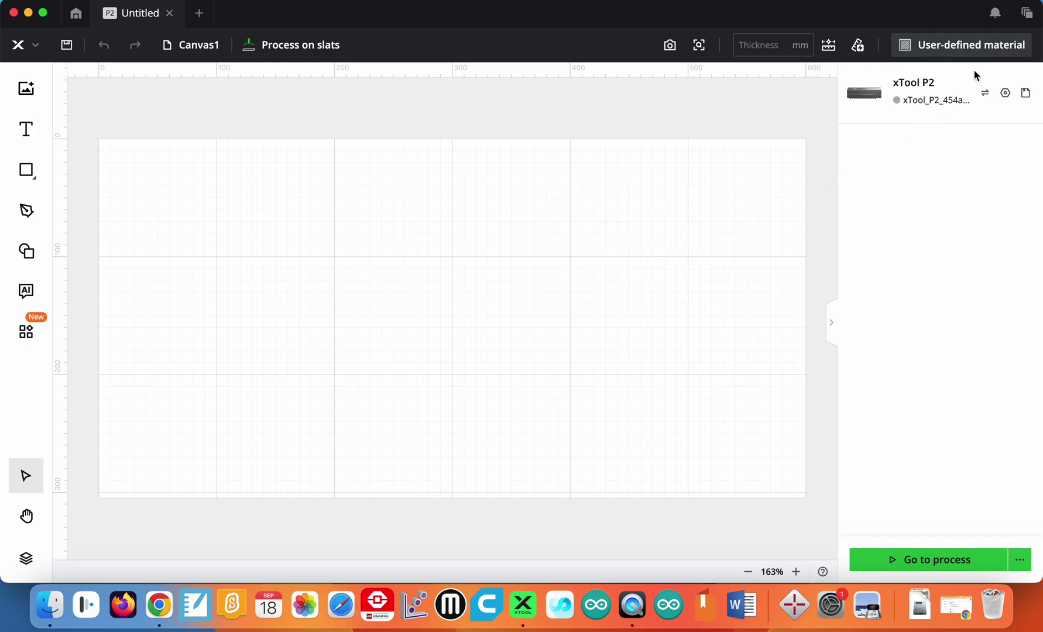
Set the project material to 3mm Basswood Plywood, giving a 3 mm thickness.
{"action": "left_click", "coordinate": [951, 47]}
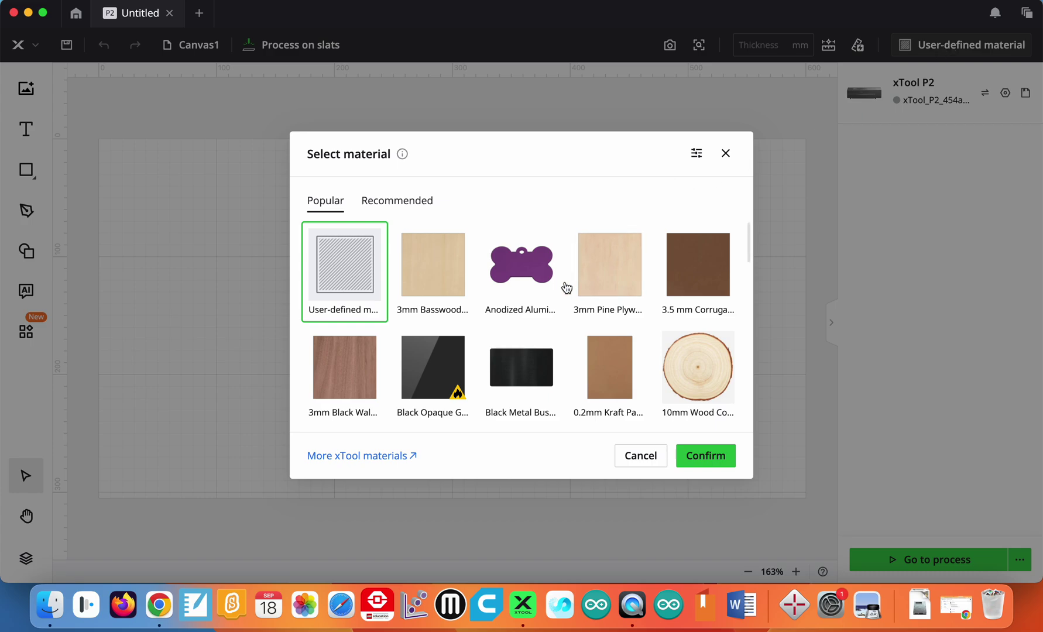
{"action": "scroll", "coordinate": [566, 288], "scroll_direction": "down", "scroll_amount": 10}
{"action": "scroll", "coordinate": [565, 287], "scroll_direction": "down", "scroll_amount": 10}
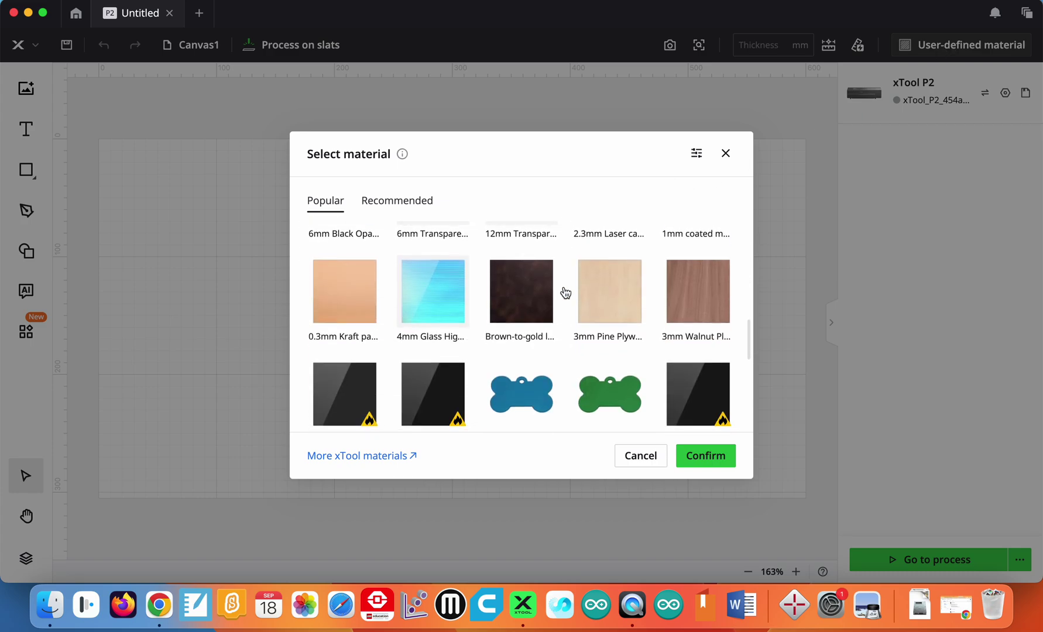
{"action": "scroll", "coordinate": [565, 292], "scroll_direction": "down", "scroll_amount": 8}
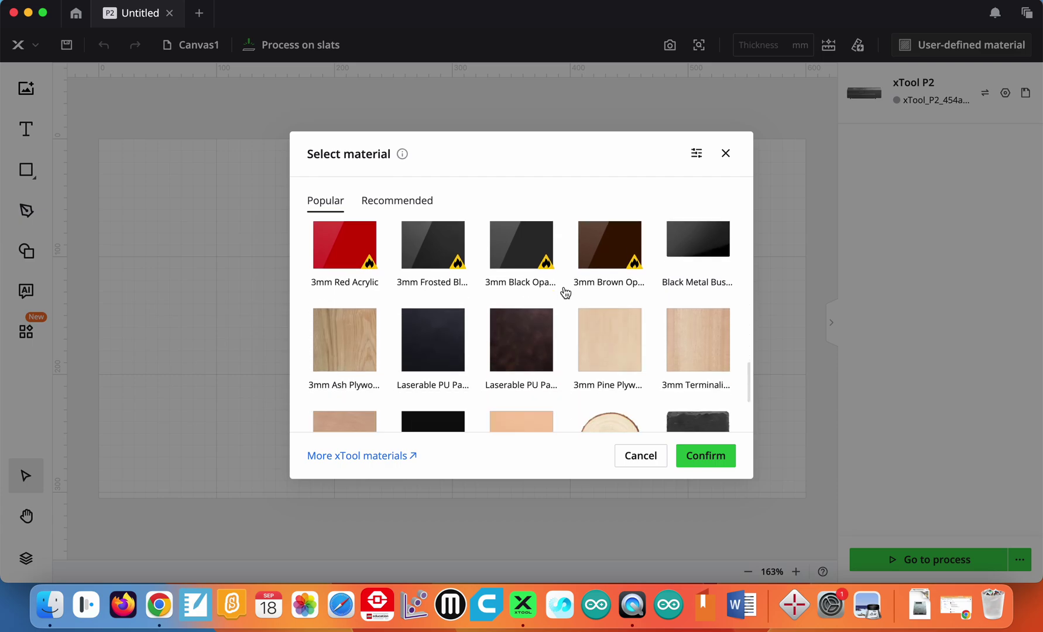
{"action": "scroll", "coordinate": [565, 293], "scroll_direction": "up", "scroll_amount": 20}
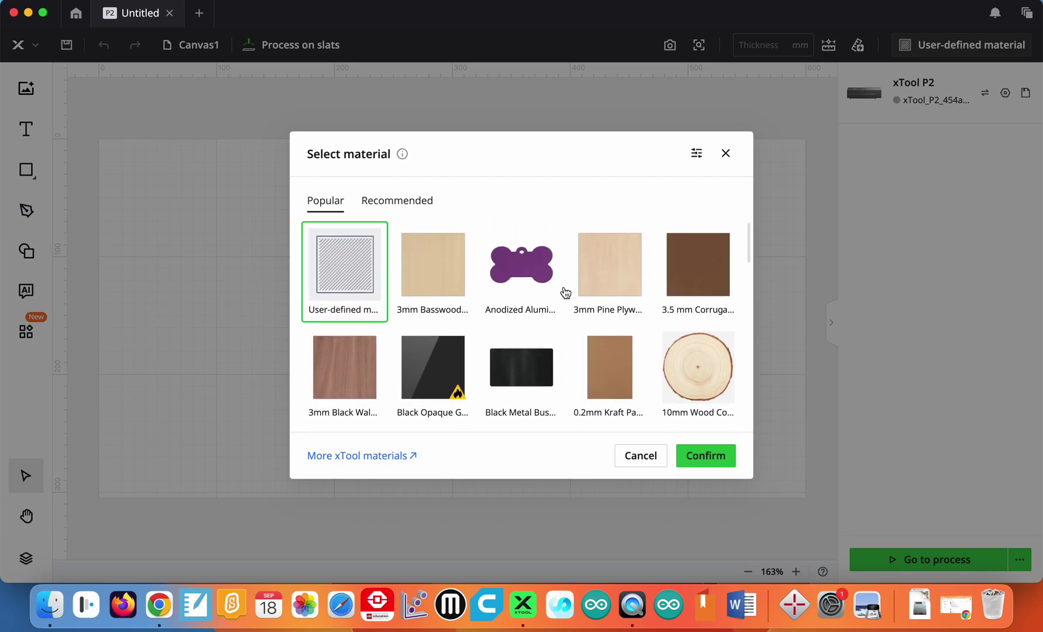
{"action": "left_click", "coordinate": [428, 276]}
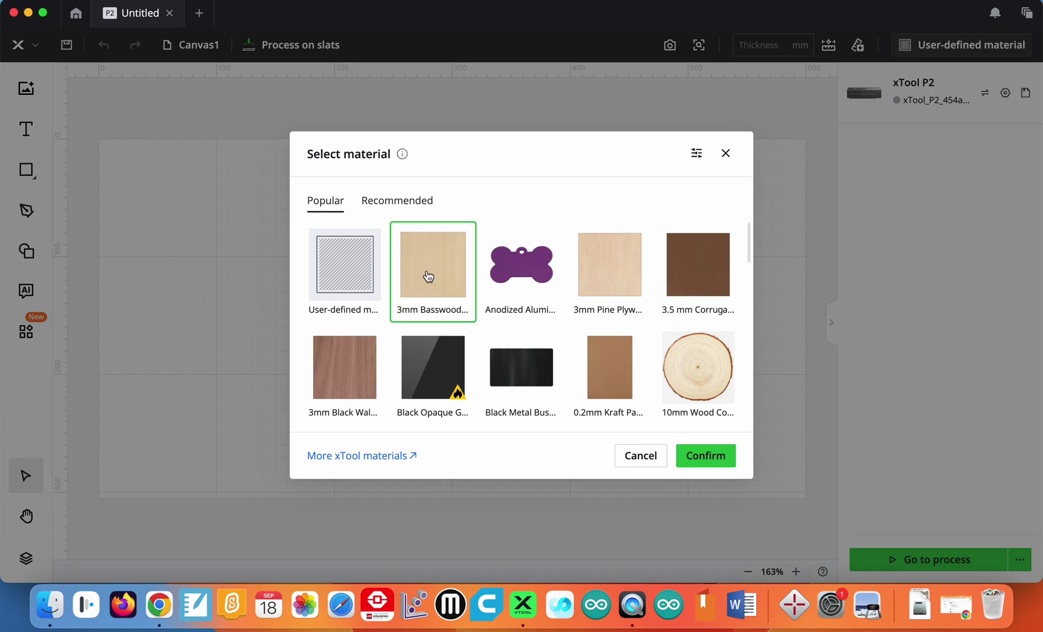
{"action": "left_click", "coordinate": [714, 464]}
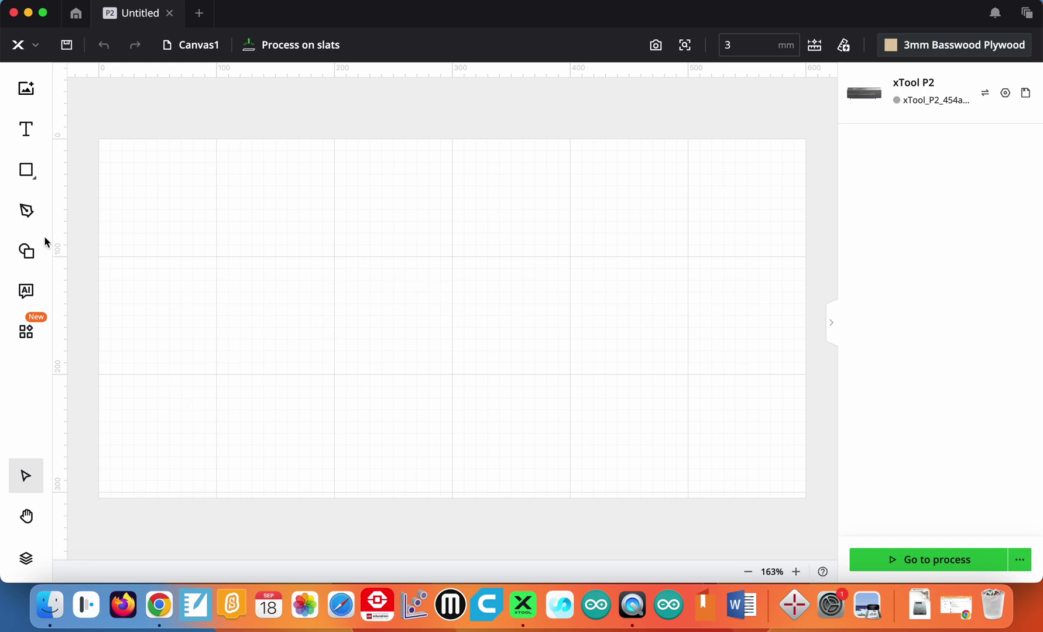
Add a text object with the person's title and surname near the canvas centre.
{"action": "left_click", "coordinate": [23, 135]}
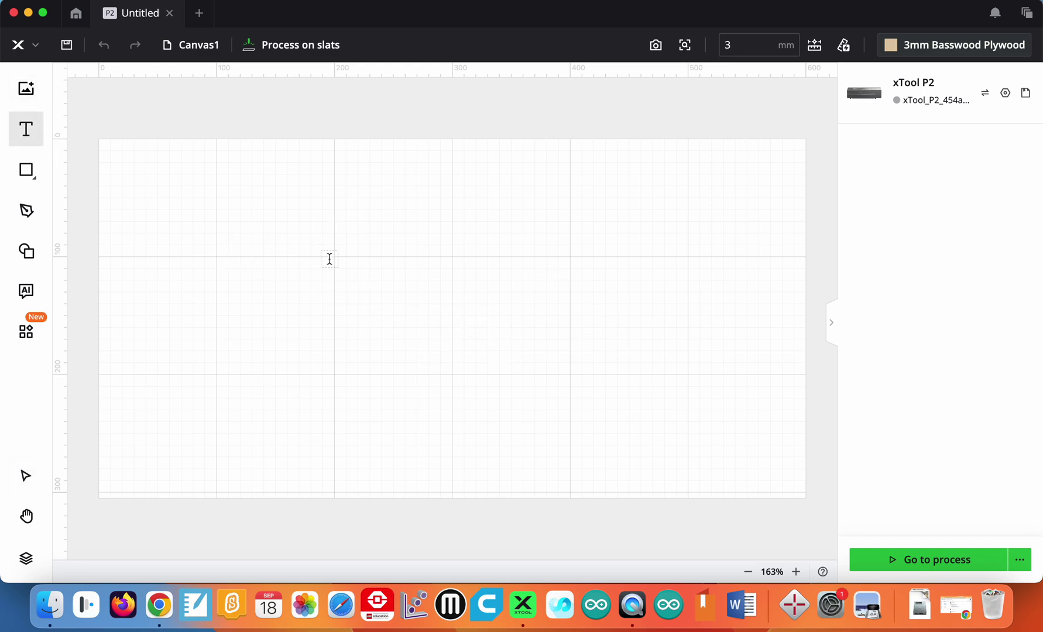
{"action": "left_click", "coordinate": [384, 261]}
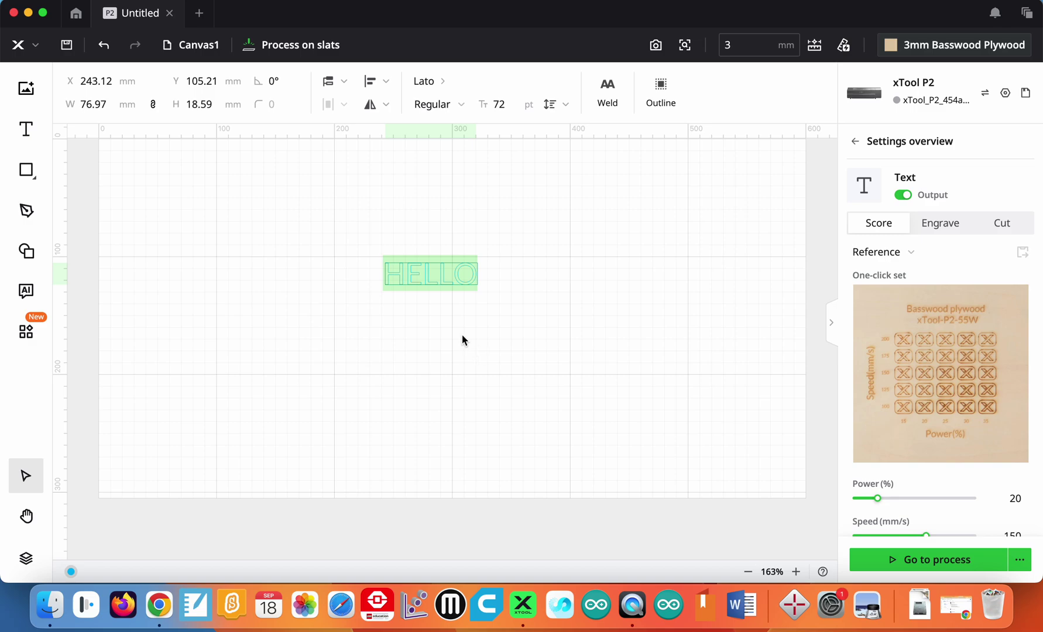
{"action": "type", "text": "Mr. G"}
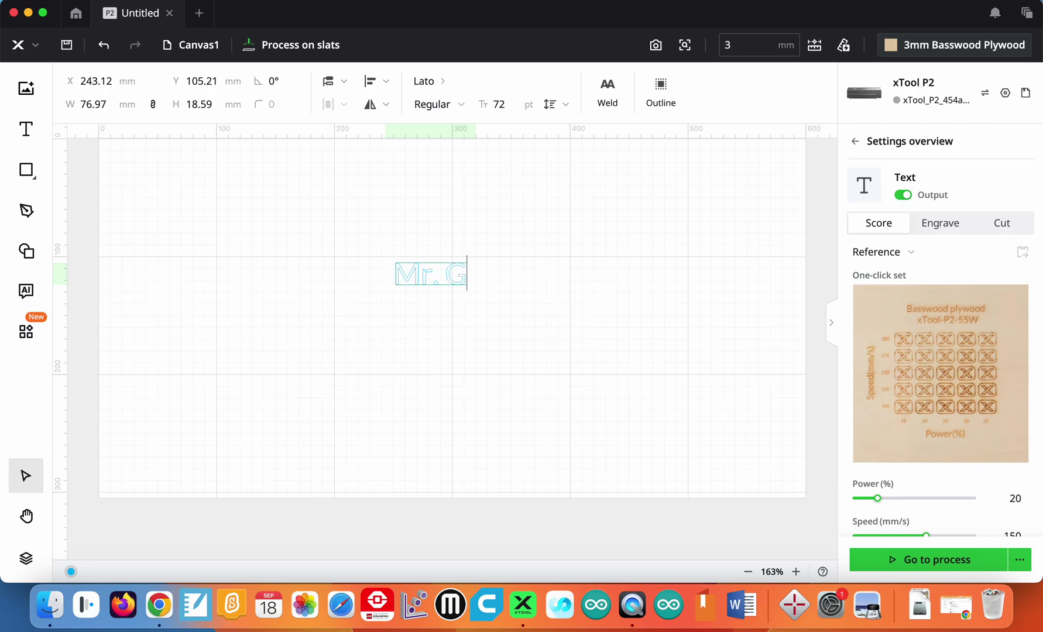
{"action": "type", "text": "ranahan"}
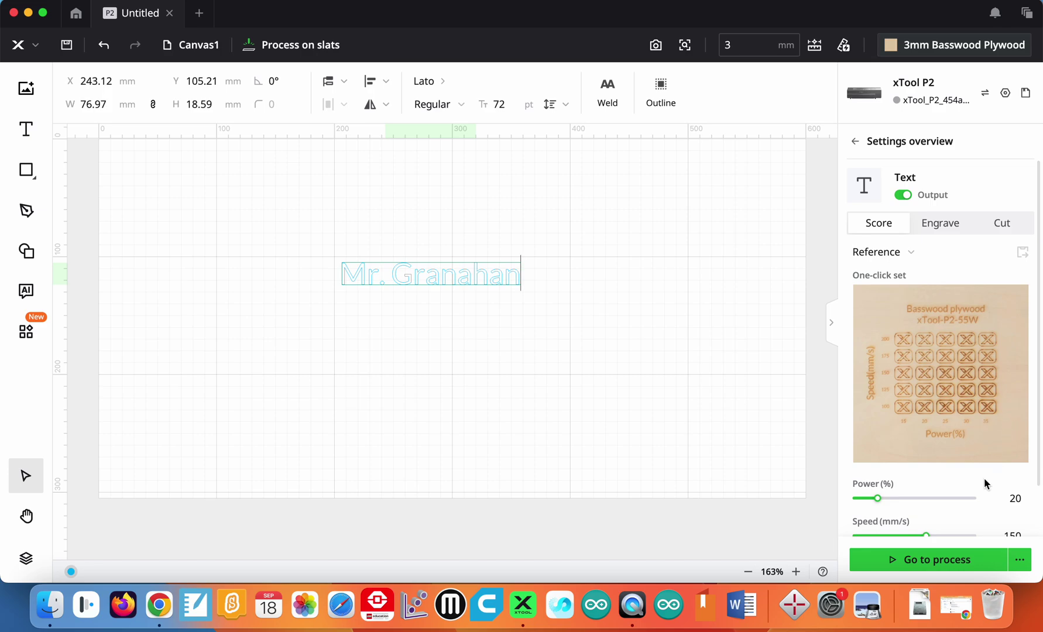
{"action": "scroll", "coordinate": [983, 477], "scroll_direction": "down", "scroll_amount": 3}
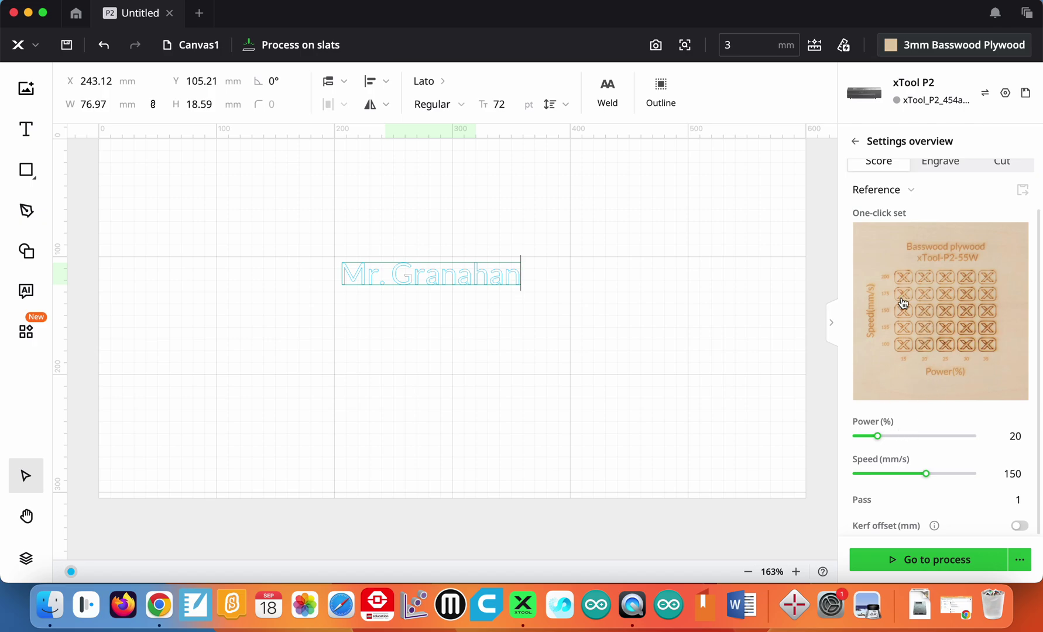
{"action": "scroll", "coordinate": [917, 355], "scroll_direction": "up", "scroll_amount": 2}
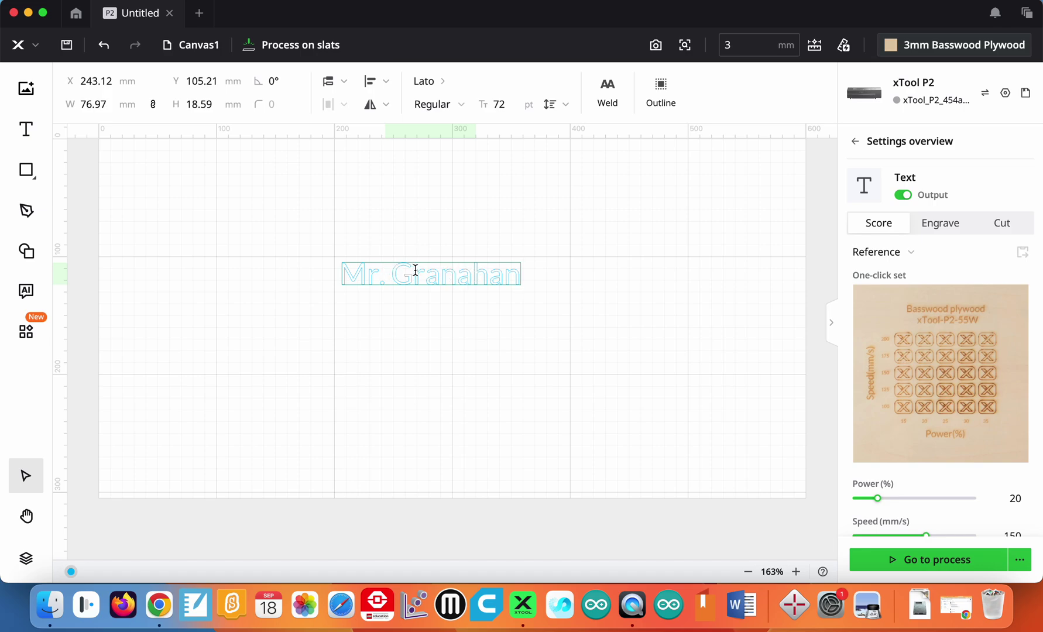
Set the name text to Engrave at 25% power and 201 mm/s speed.
{"action": "left_click", "coordinate": [942, 225]}
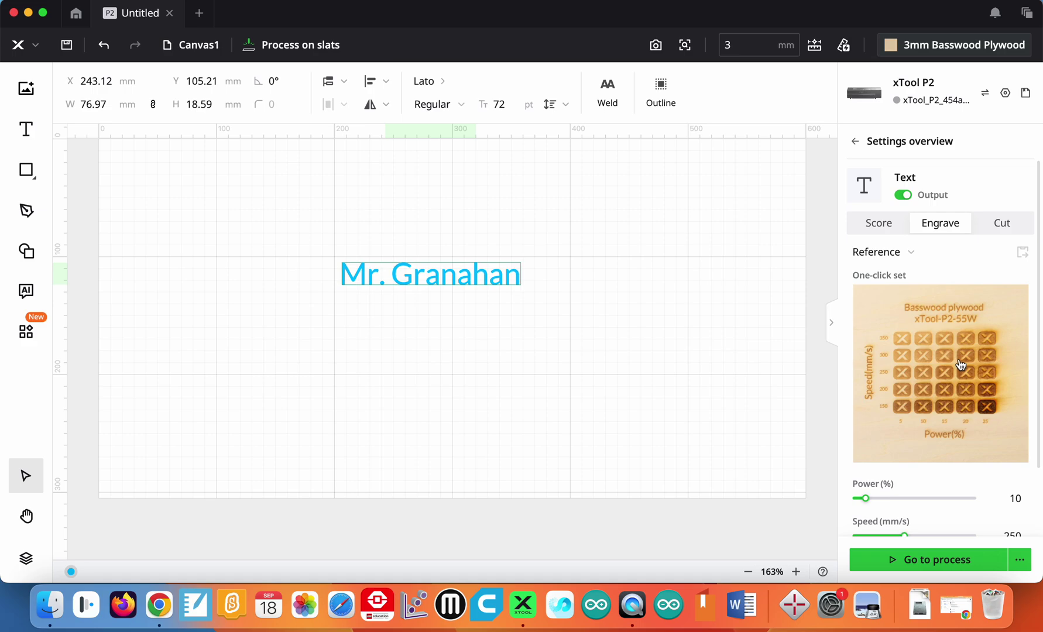
{"action": "left_click", "coordinate": [1001, 223]}
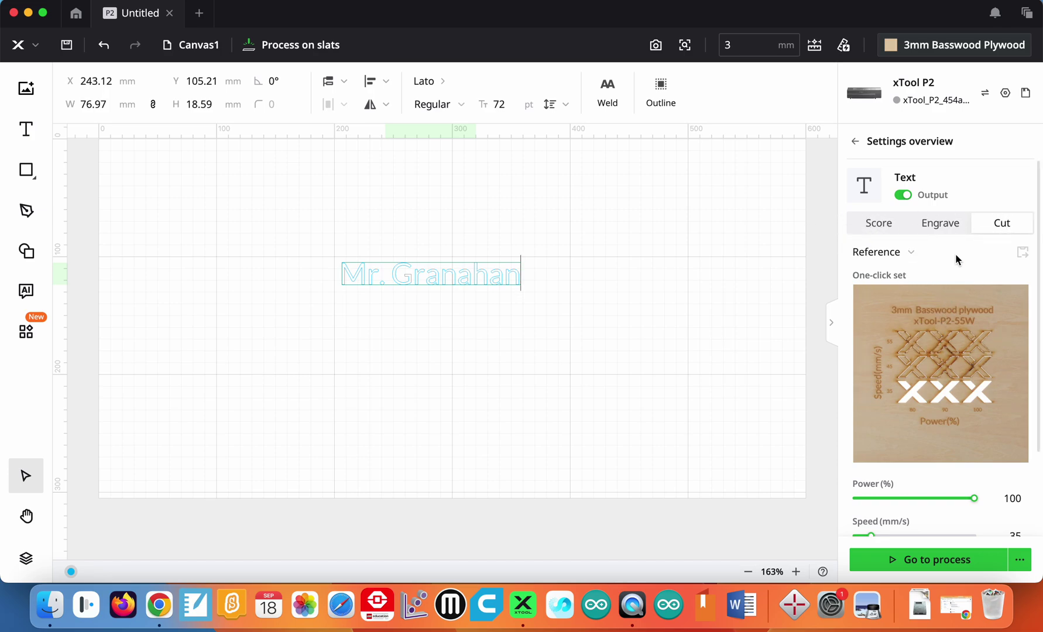
{"action": "left_click", "coordinate": [943, 223]}
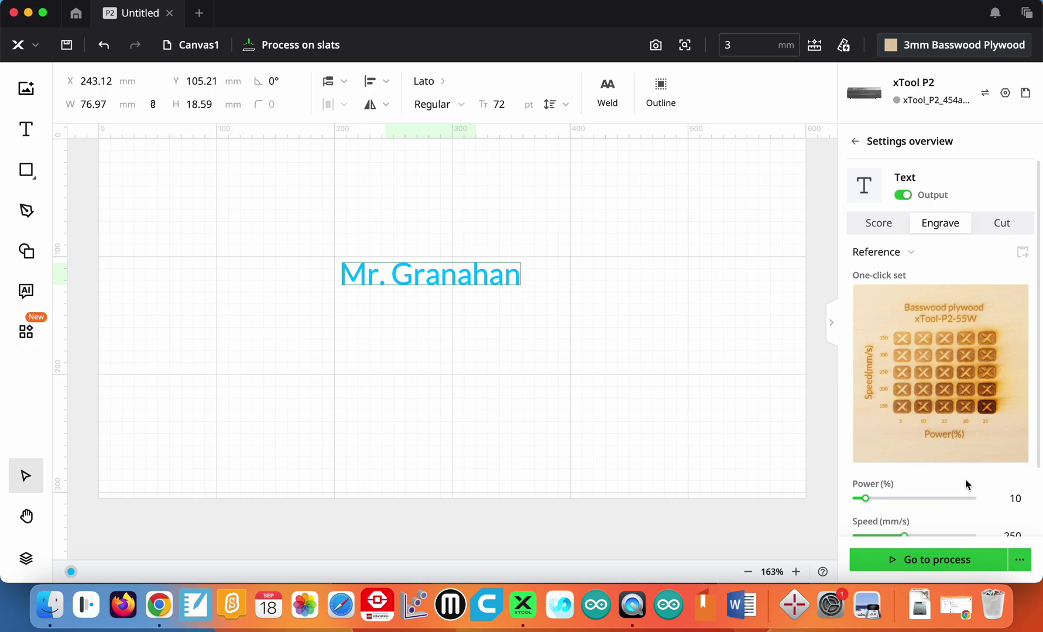
{"action": "scroll", "coordinate": [964, 479], "scroll_direction": "down", "scroll_amount": 2}
{"action": "left_click_drag", "start_coordinate": [905, 481], "coordinate": [895, 481]}
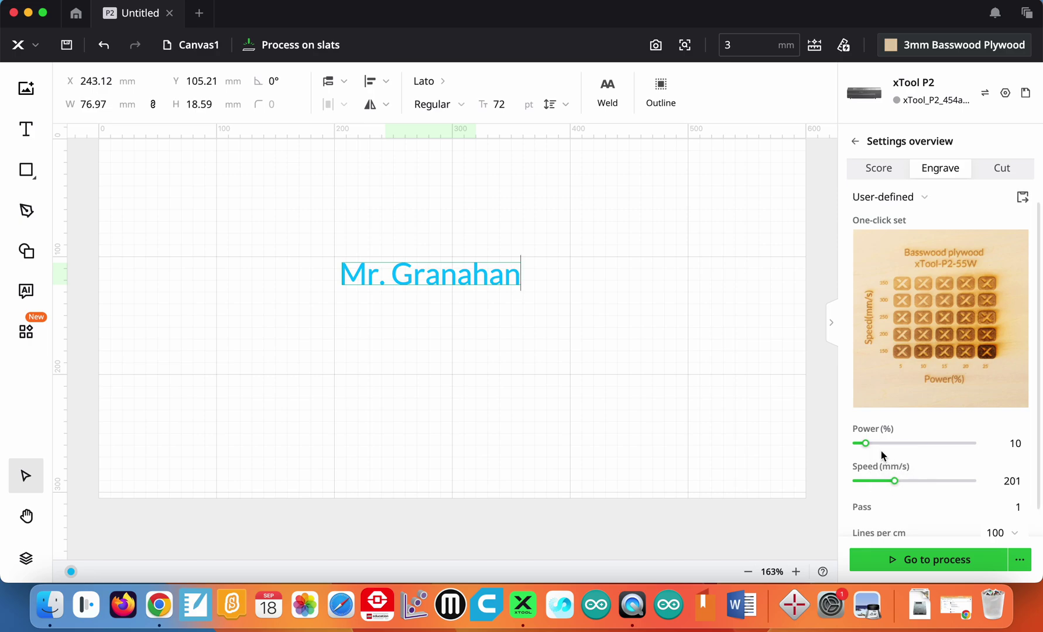
{"action": "left_click_drag", "start_coordinate": [866, 443], "coordinate": [884, 444]}
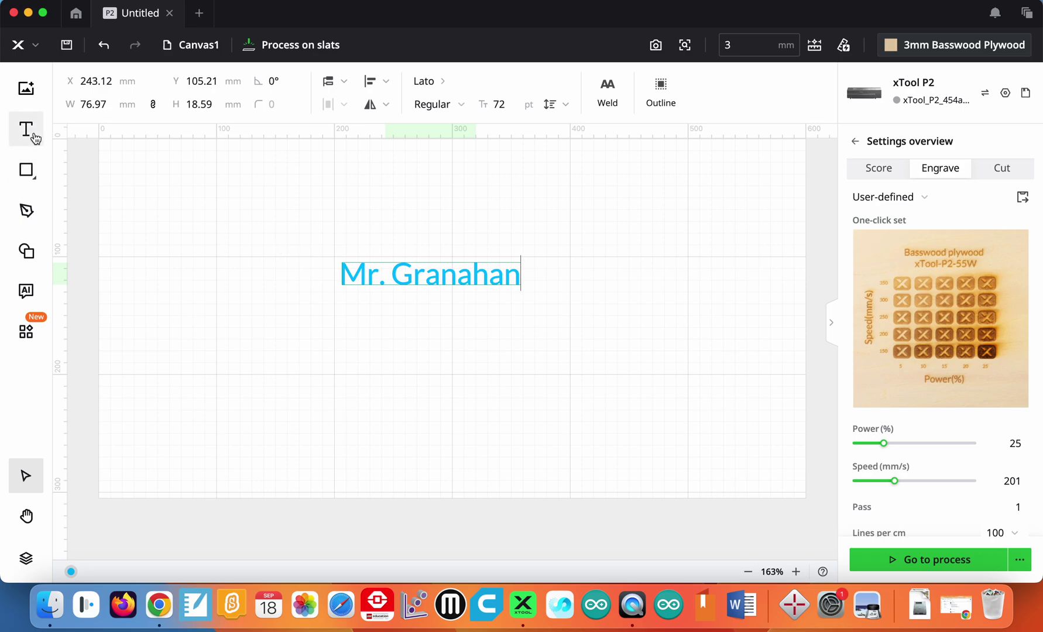
Draw a rectangle enclosing the name text and adjust the rotation of both.
{"action": "mouse_move", "coordinate": [31, 169]}
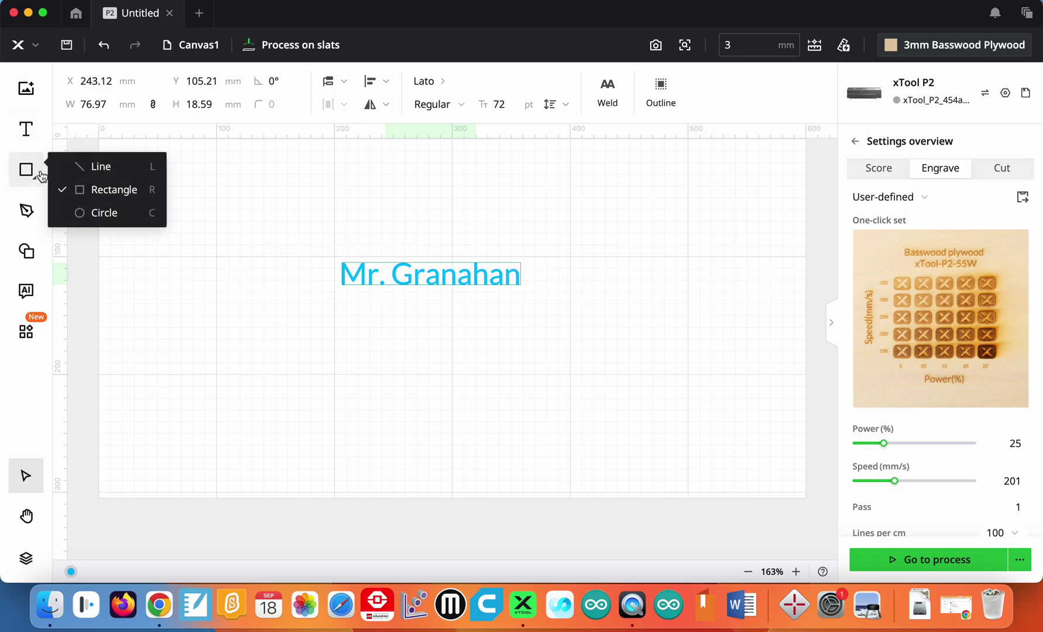
{"action": "left_click", "coordinate": [94, 189]}
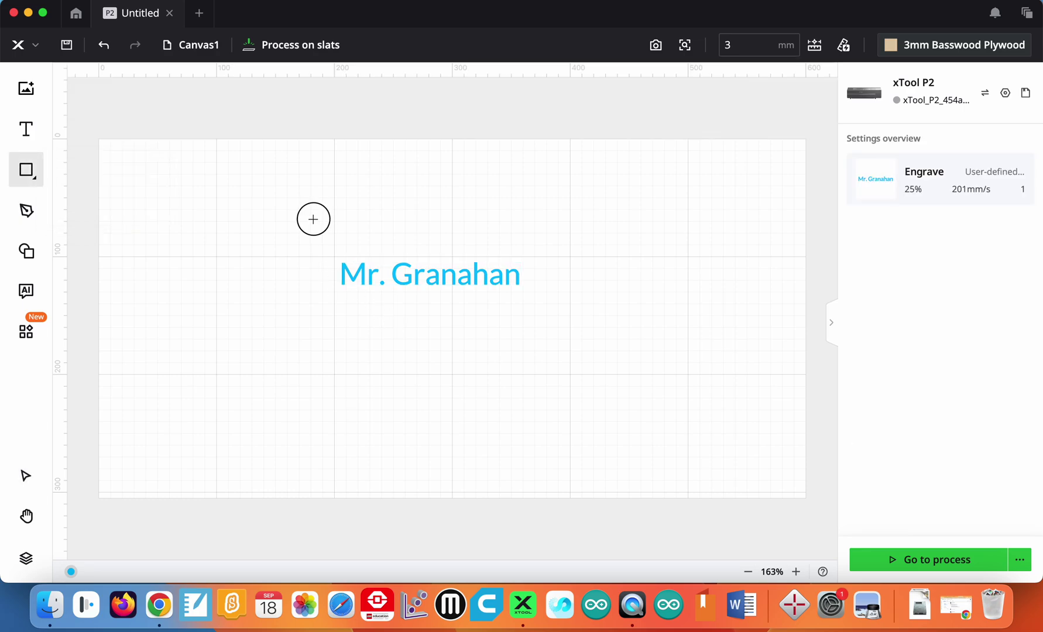
{"action": "left_click_drag", "start_coordinate": [314, 219], "coordinate": [571, 342]}
{"action": "mouse_move", "coordinate": [443, 200]}
{"action": "left_mouse_down"}
{"action": "mouse_move", "coordinate": [487, 226]}
{"action": "mouse_move", "coordinate": [405, 202]}
{"action": "mouse_move", "coordinate": [442, 202]}
{"action": "left_mouse_up"}
{"action": "left_click", "coordinate": [488, 281]}
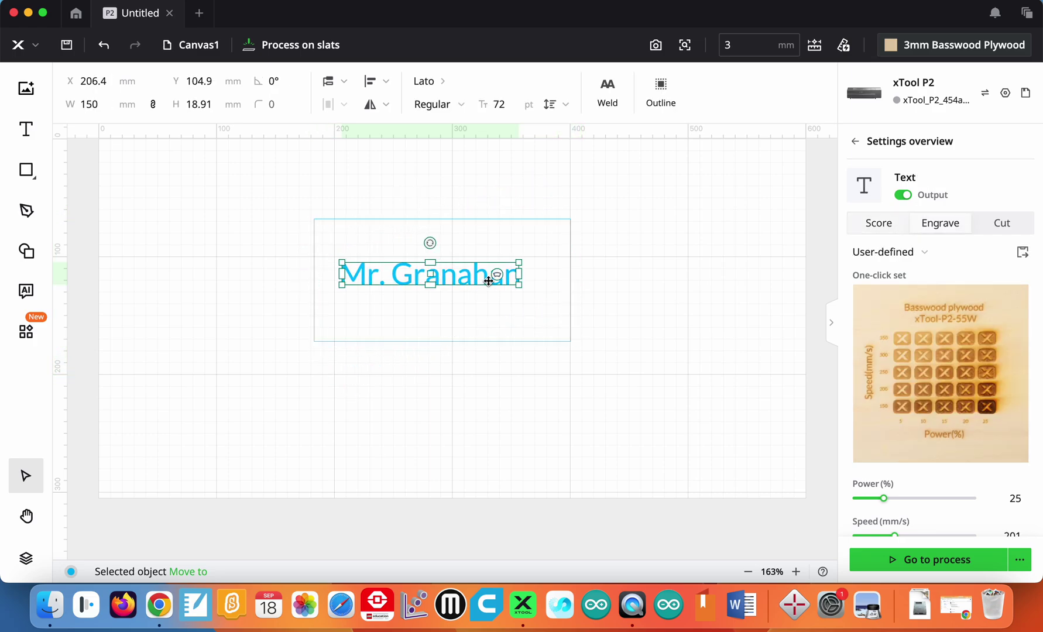
{"action": "mouse_move", "coordinate": [432, 243]}
{"action": "left_mouse_down"}
{"action": "mouse_move", "coordinate": [456, 252]}
{"action": "mouse_move", "coordinate": [430, 243]}
{"action": "left_mouse_up"}
{"action": "mouse_move", "coordinate": [497, 277]}
{"action": "left_mouse_down"}
{"action": "mouse_move", "coordinate": [508, 279]}
{"action": "mouse_move", "coordinate": [510, 309]}
{"action": "mouse_move", "coordinate": [512, 283]}
{"action": "mouse_move", "coordinate": [514, 293]}
{"action": "mouse_move", "coordinate": [503, 335]}
{"action": "mouse_move", "coordinate": [510, 270]}
{"action": "mouse_move", "coordinate": [513, 280]}
{"action": "mouse_move", "coordinate": [505, 245]}
{"action": "mouse_move", "coordinate": [514, 279]}
{"action": "left_mouse_up"}
{"action": "left_click", "coordinate": [646, 326]}
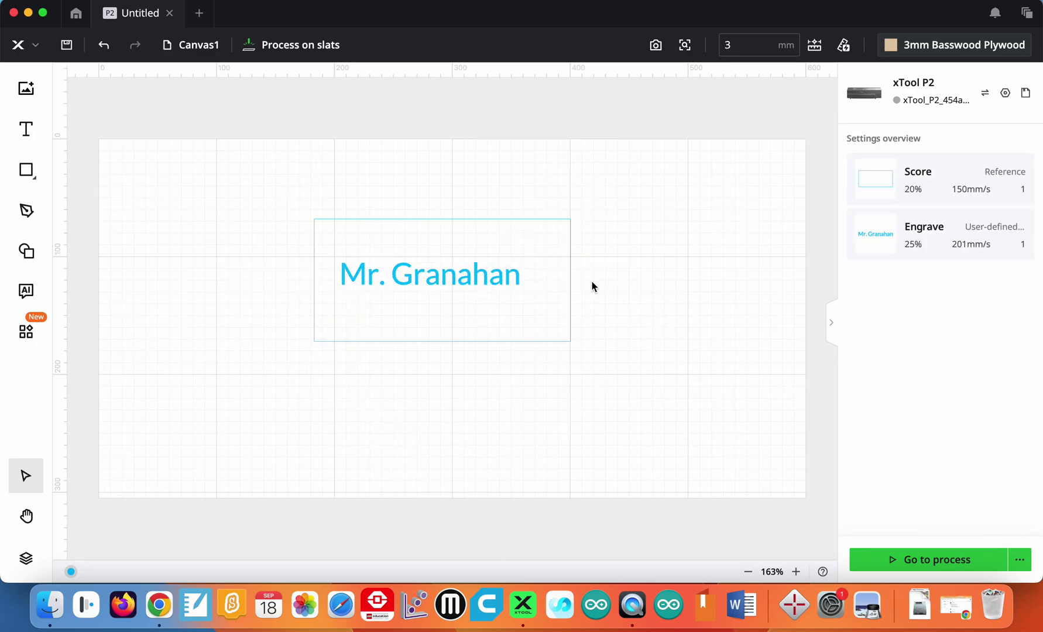
Set the rectangle to Cut at 100% power and 35 mm/s.
{"action": "left_click", "coordinate": [529, 222]}
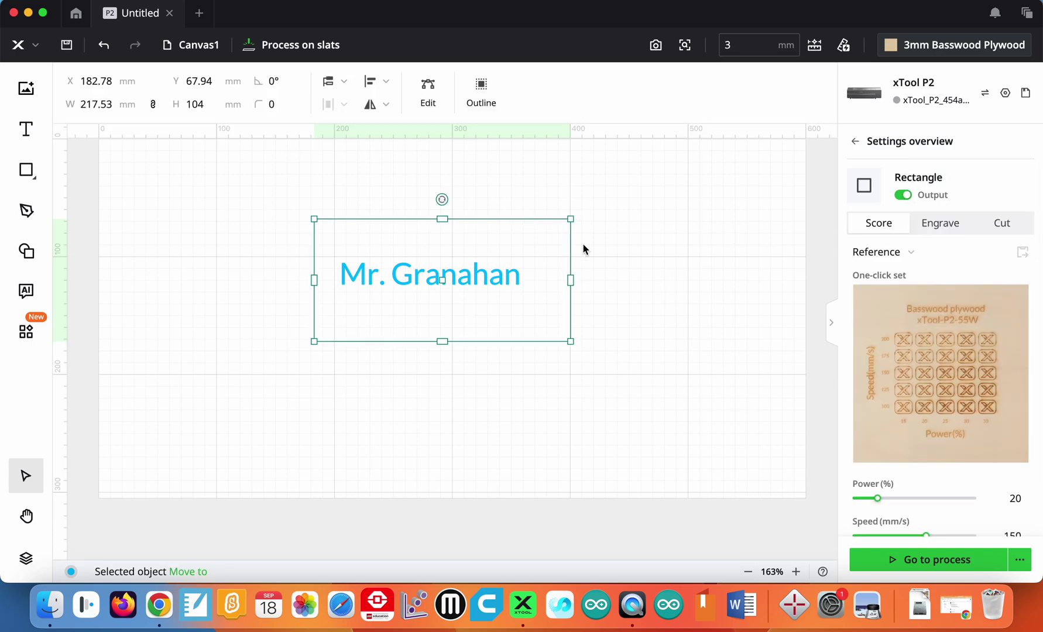
{"action": "left_click", "coordinate": [931, 226]}
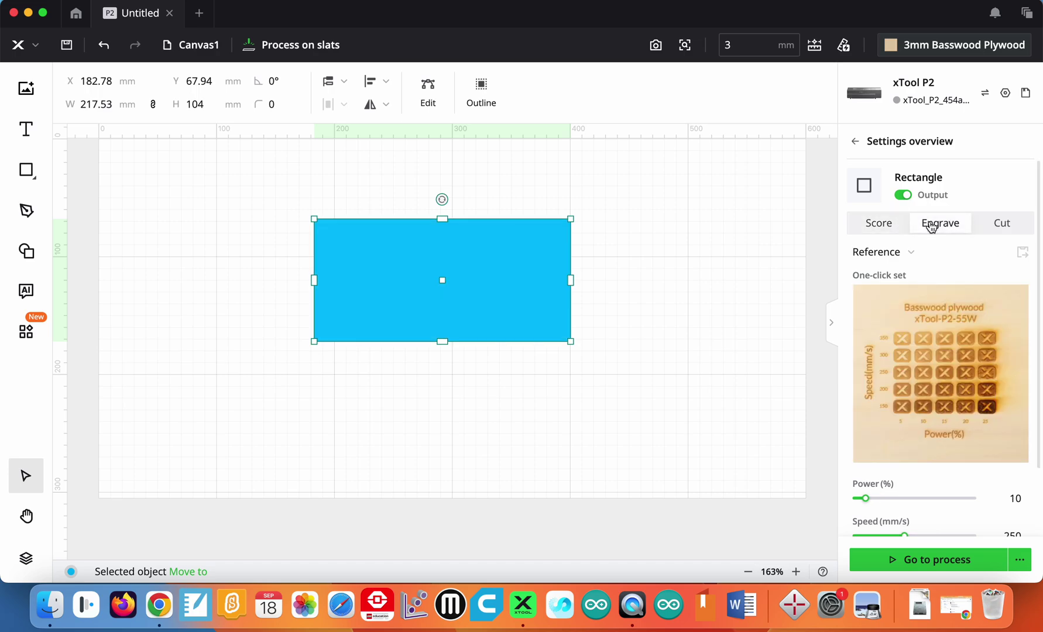
{"action": "left_click", "coordinate": [996, 232]}
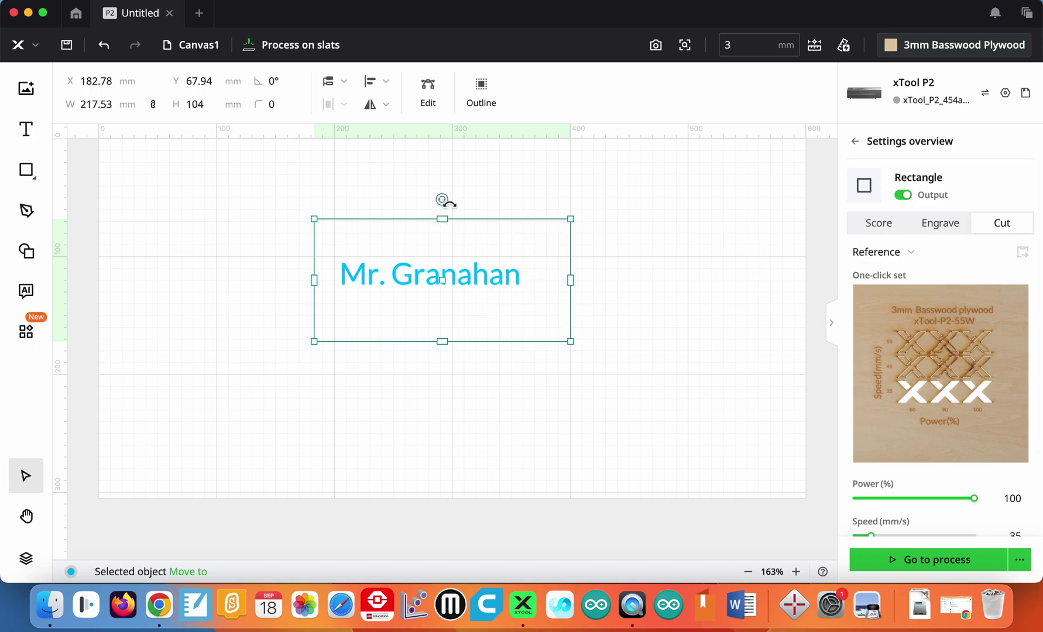
{"action": "left_click", "coordinate": [29, 176]}
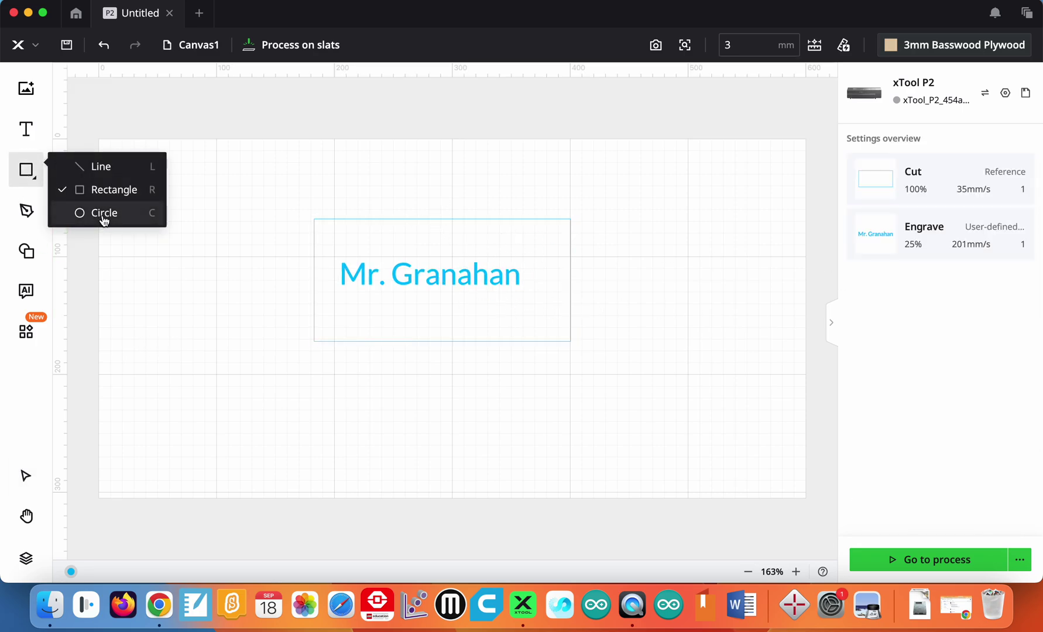
{"action": "left_click", "coordinate": [103, 213]}
{"action": "mouse_move", "coordinate": [260, 238]}
{"action": "left_mouse_down"}
{"action": "mouse_move", "coordinate": [347, 319]}
{"action": "mouse_move", "coordinate": [422, 416]}
{"action": "mouse_move", "coordinate": [369, 365]}
{"action": "left_mouse_up"}
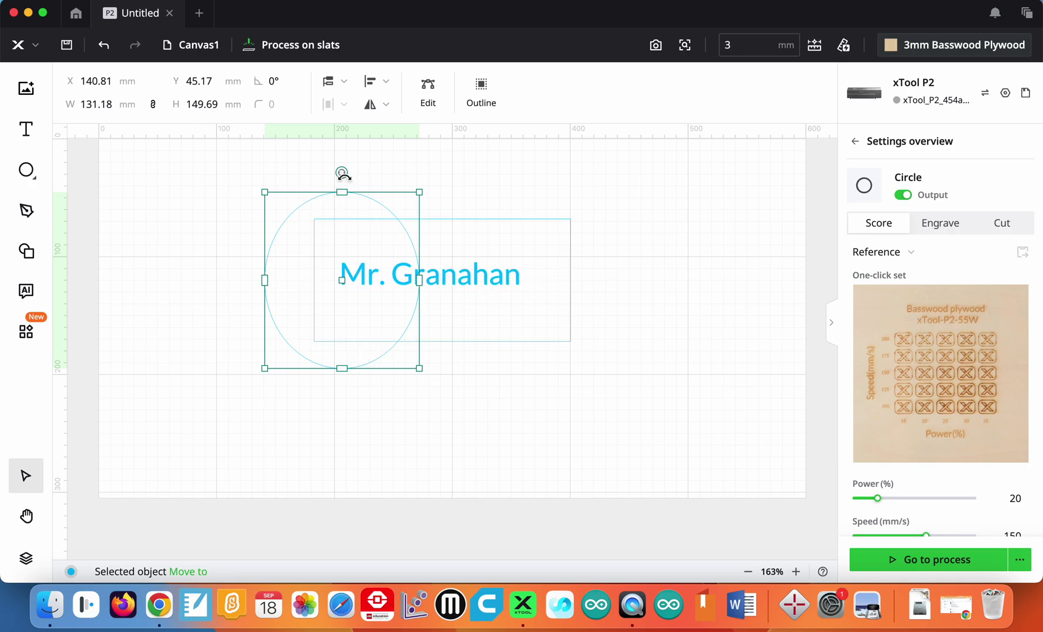
{"action": "key", "text": "Delete"}
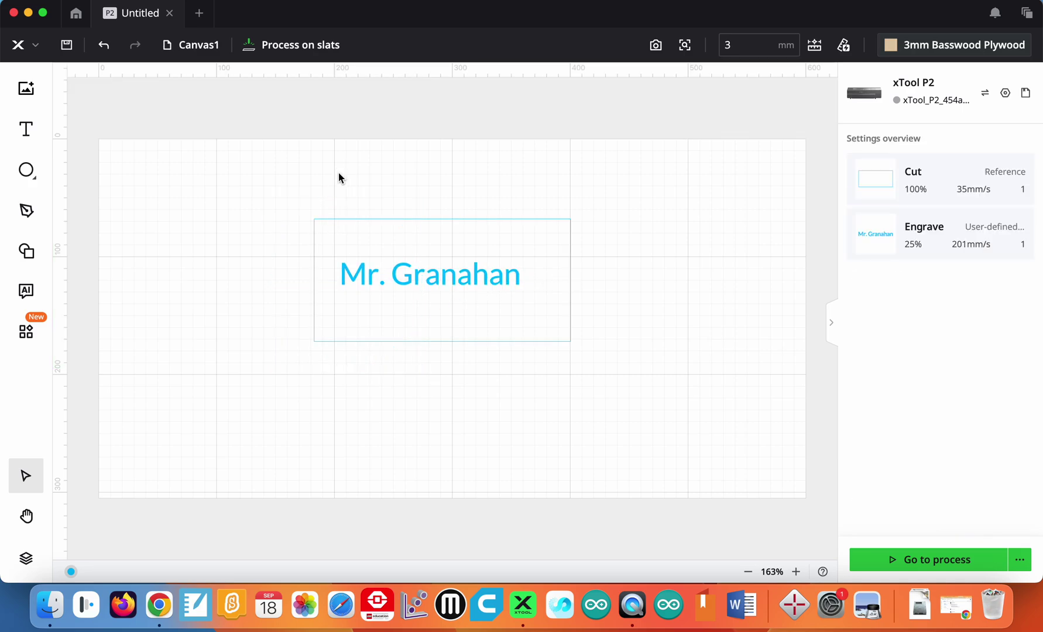
{"action": "left_click", "coordinate": [399, 277]}
{"action": "mouse_move", "coordinate": [420, 282]}
{"action": "left_mouse_down"}
{"action": "mouse_move", "coordinate": [454, 273]}
{"action": "mouse_move", "coordinate": [421, 281]}
{"action": "mouse_move", "coordinate": [434, 279]}
{"action": "mouse_move", "coordinate": [420, 257]}
{"action": "mouse_move", "coordinate": [426, 294]}
{"action": "mouse_move", "coordinate": [429, 281]}
{"action": "left_mouse_up"}
{"action": "left_click", "coordinate": [279, 351]}
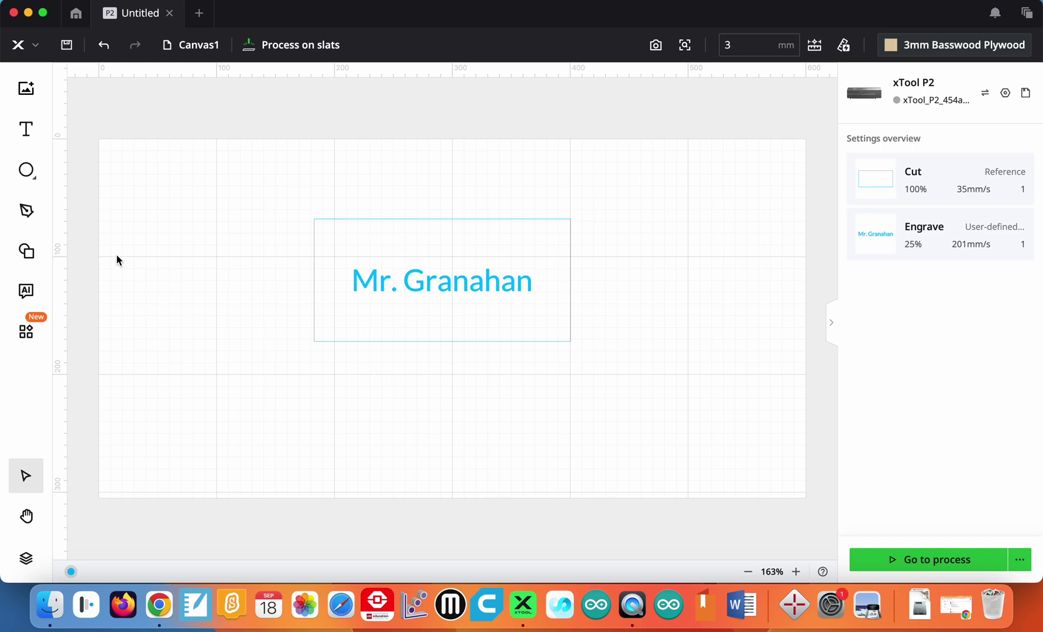
Draw a closed nine-point pen outline around the name rectangle.
{"action": "left_click", "coordinate": [31, 215]}
{"action": "left_click", "coordinate": [300, 373]}
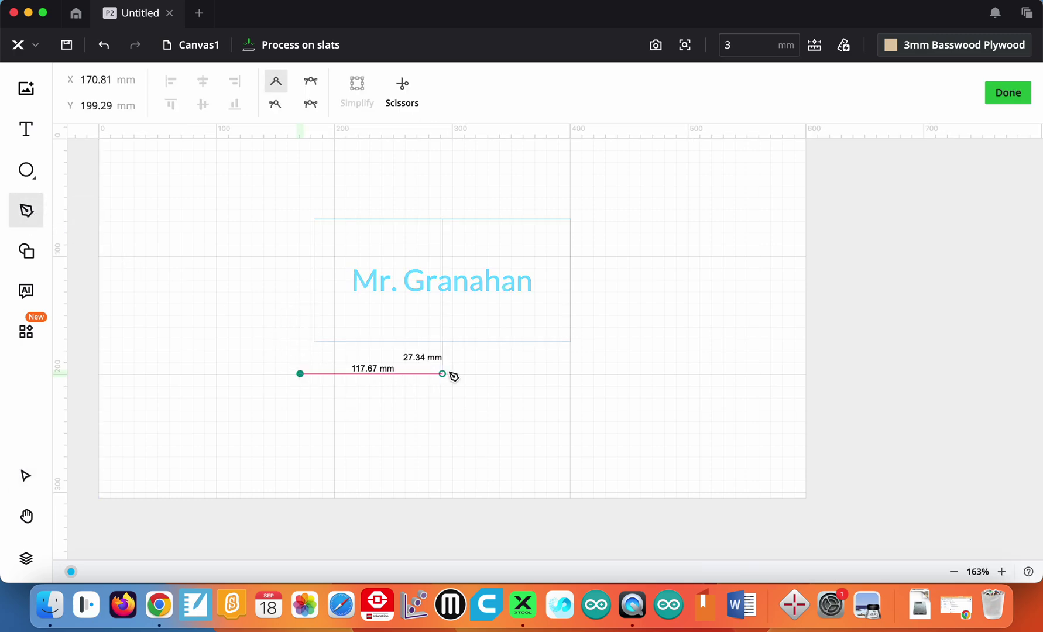
{"action": "left_click", "coordinate": [452, 373]}
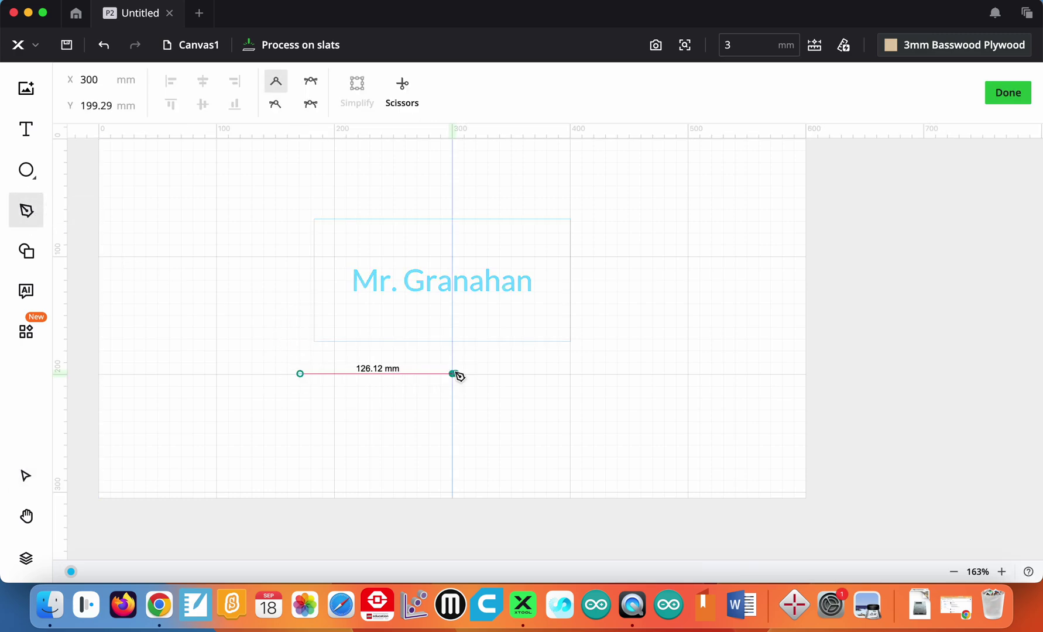
{"action": "left_click", "coordinate": [616, 342]}
{"action": "left_click", "coordinate": [615, 251]}
{"action": "left_click", "coordinate": [547, 176]}
{"action": "left_click", "coordinate": [442, 182]}
{"action": "left_click", "coordinate": [288, 182]}
{"action": "left_click", "coordinate": [206, 189]}
{"action": "left_click", "coordinate": [240, 279]}
{"action": "left_click", "coordinate": [300, 374]}
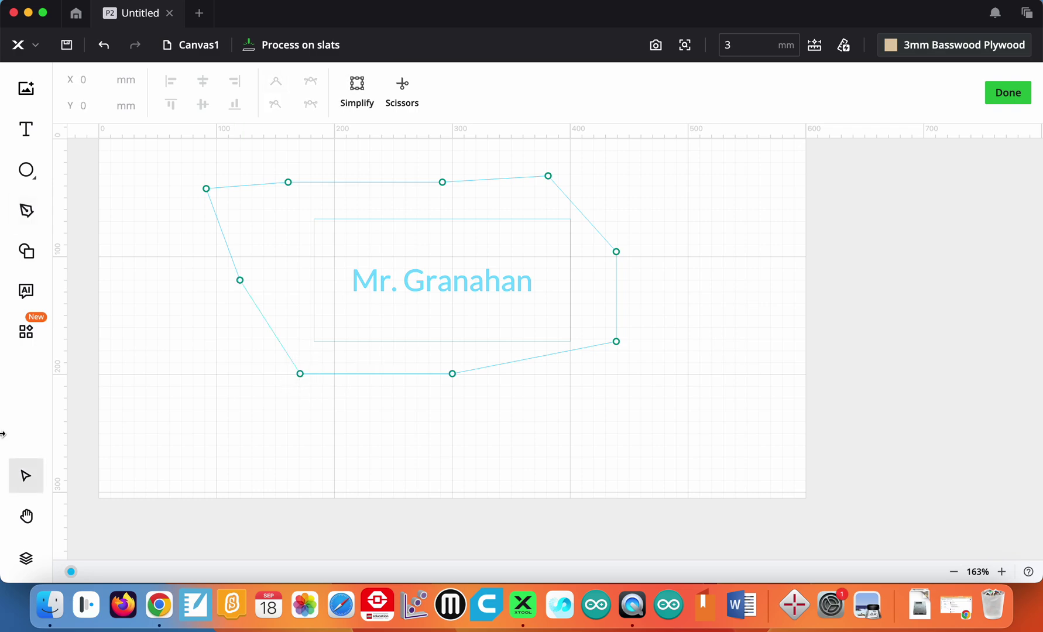
Raise the top-left corner and add points to notch the outline's top edge.
{"action": "left_click_drag", "start_coordinate": [288, 182], "coordinate": [290, 156]}
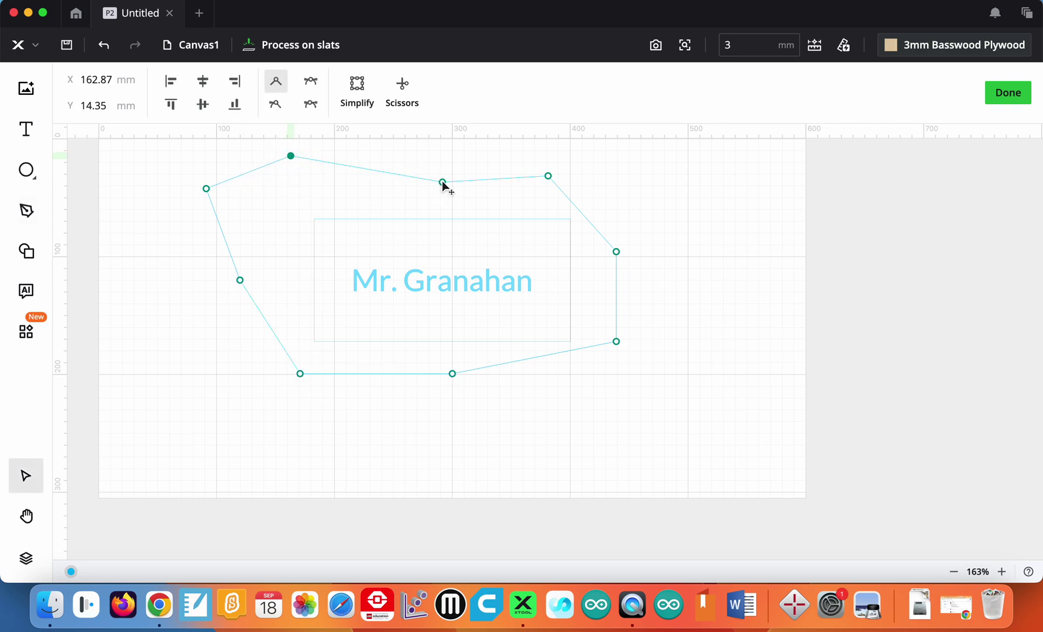
{"action": "left_click_drag", "start_coordinate": [471, 183], "coordinate": [525, 175]}
{"action": "left_click", "coordinate": [537, 187]}
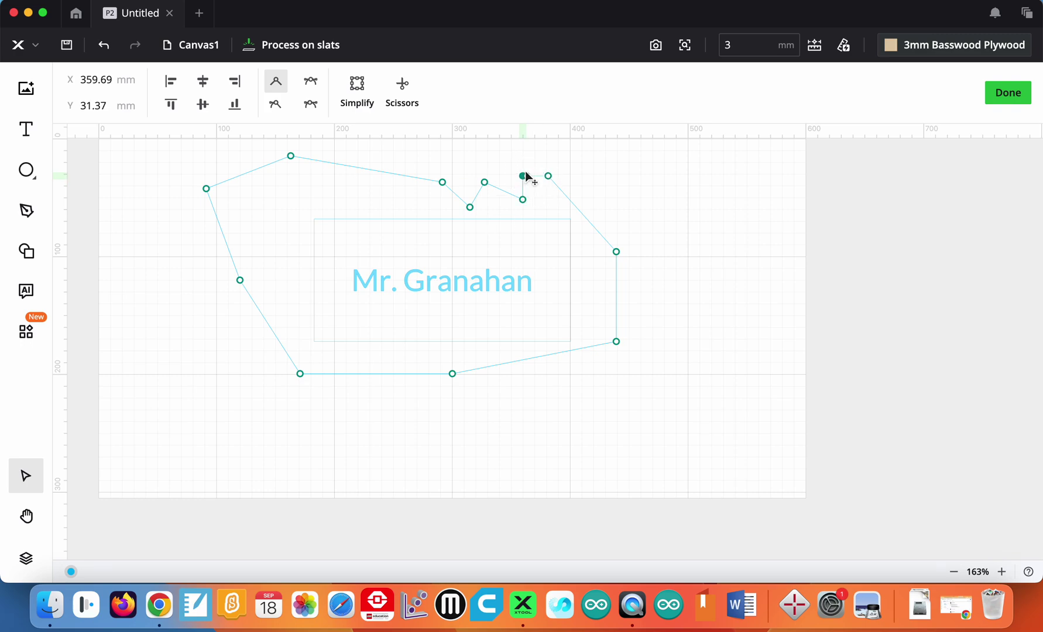
Browse the Basic, Border and Festival shape libraries.
{"action": "left_click", "coordinate": [31, 254]}
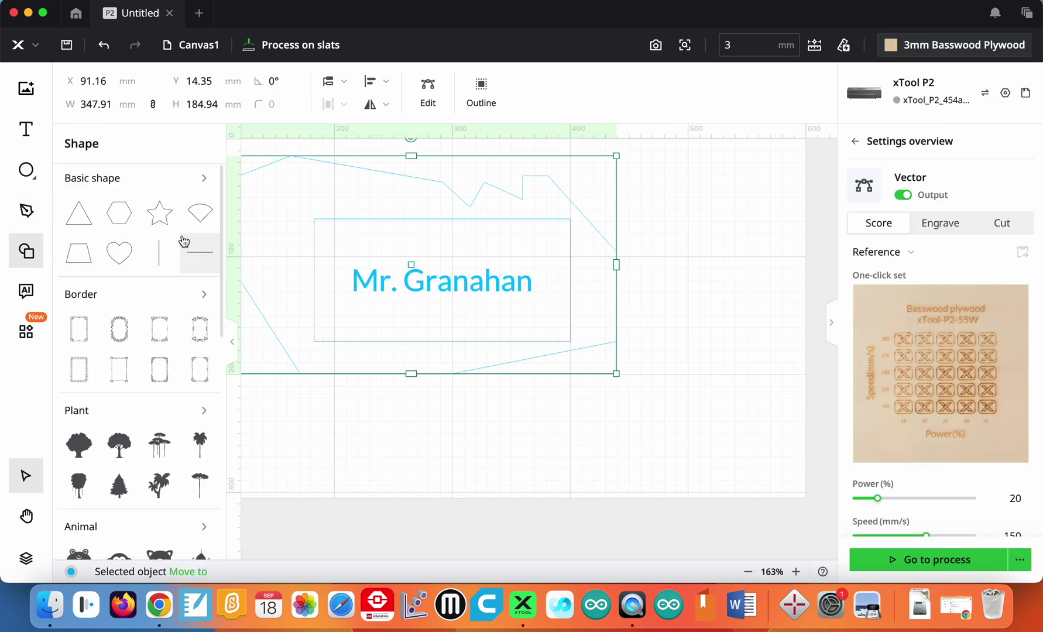
{"action": "left_click", "coordinate": [204, 179]}
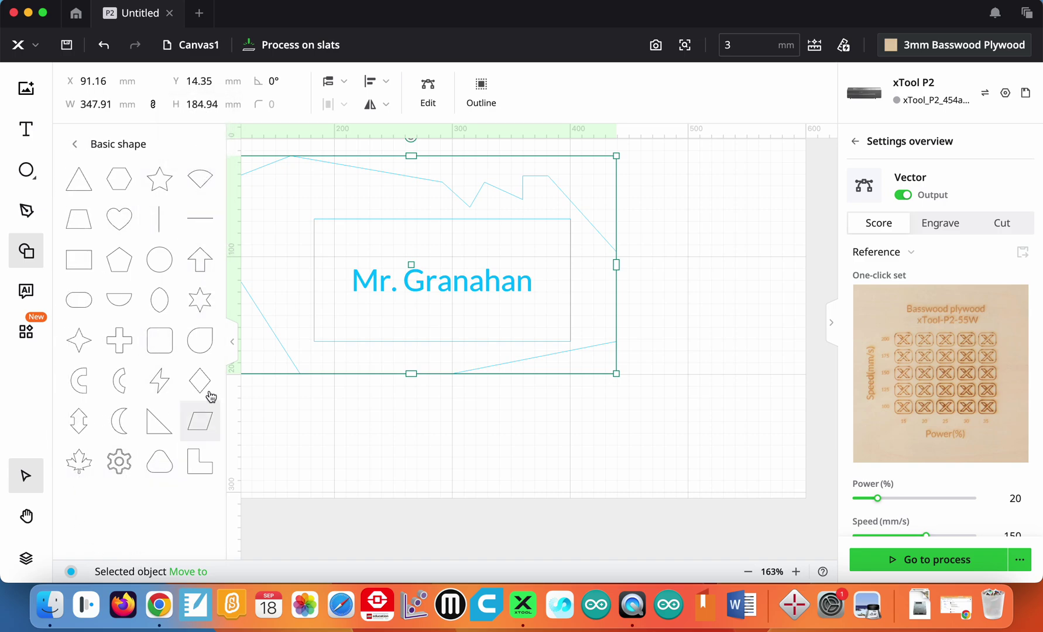
{"action": "left_click", "coordinate": [69, 144]}
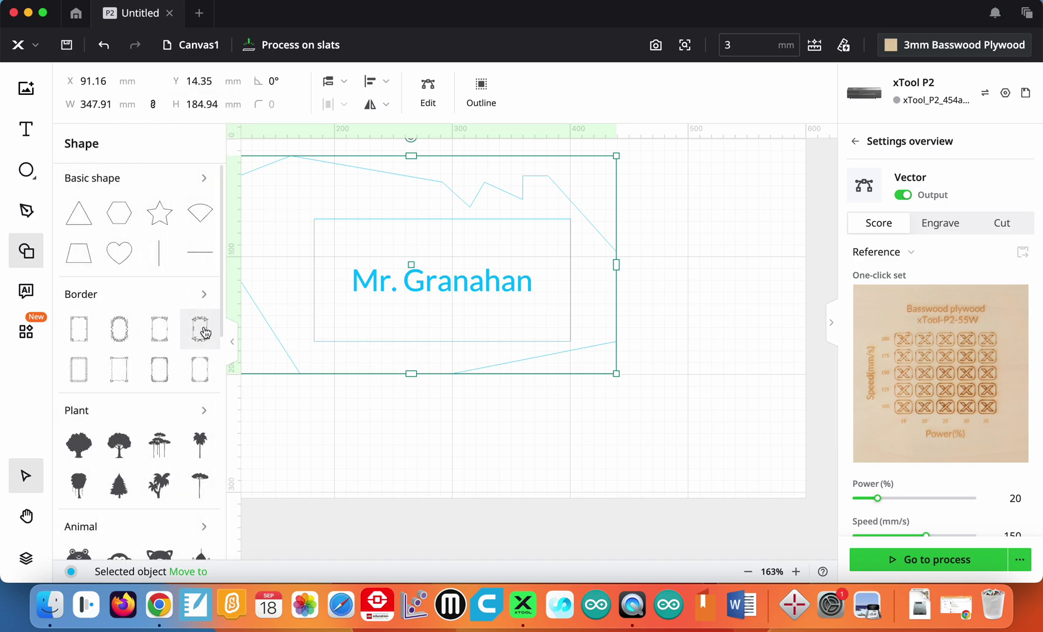
{"action": "left_click", "coordinate": [201, 297]}
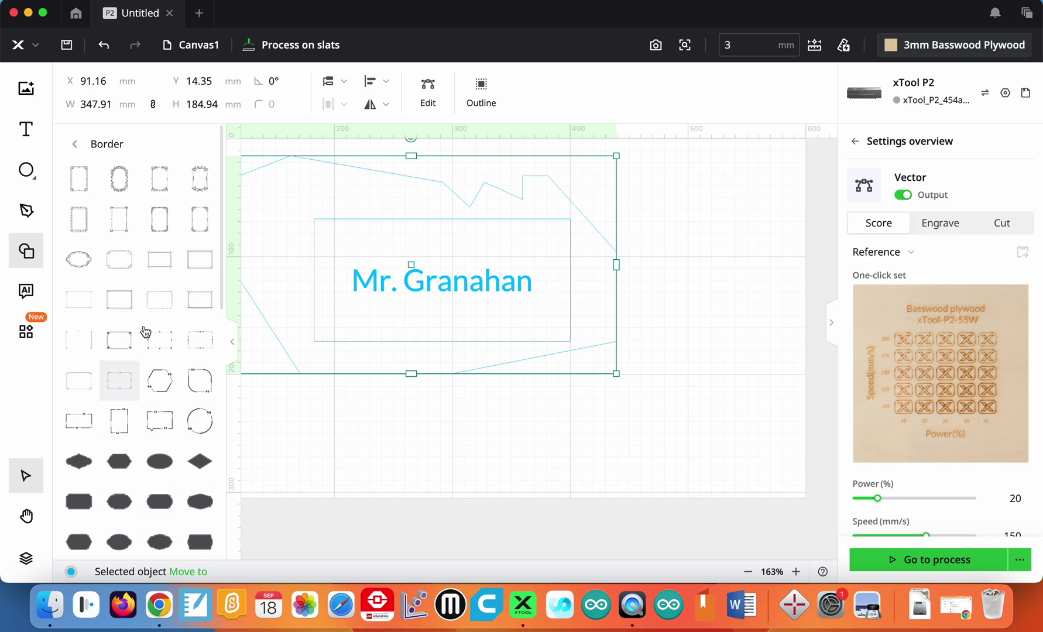
{"action": "left_click", "coordinate": [75, 143]}
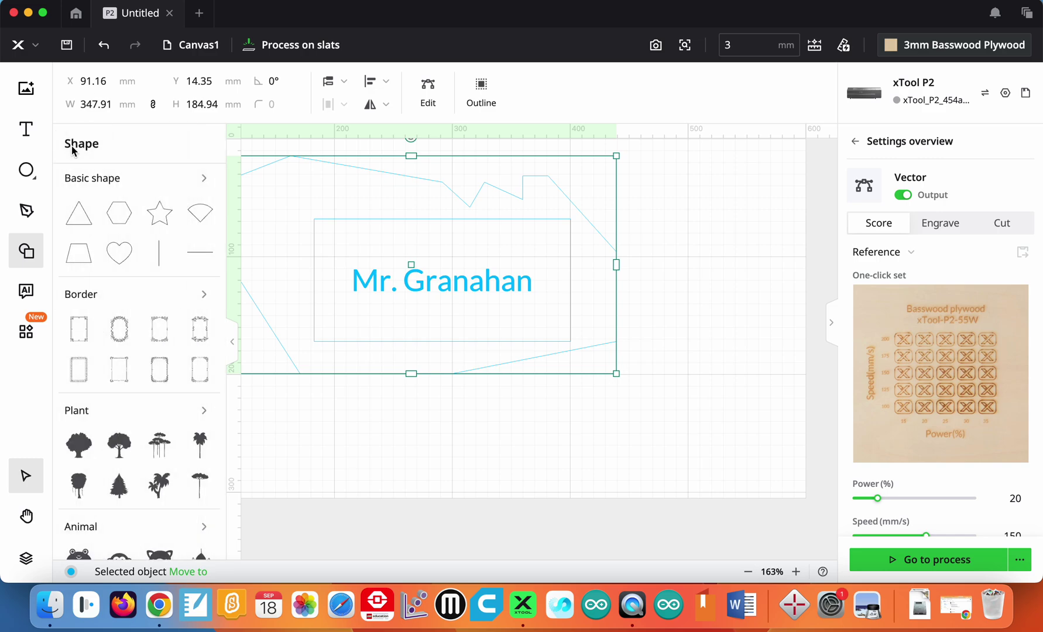
{"action": "scroll", "coordinate": [118, 477], "scroll_direction": "down", "scroll_amount": 1}
{"action": "scroll", "coordinate": [118, 479], "scroll_direction": "down", "scroll_amount": 10}
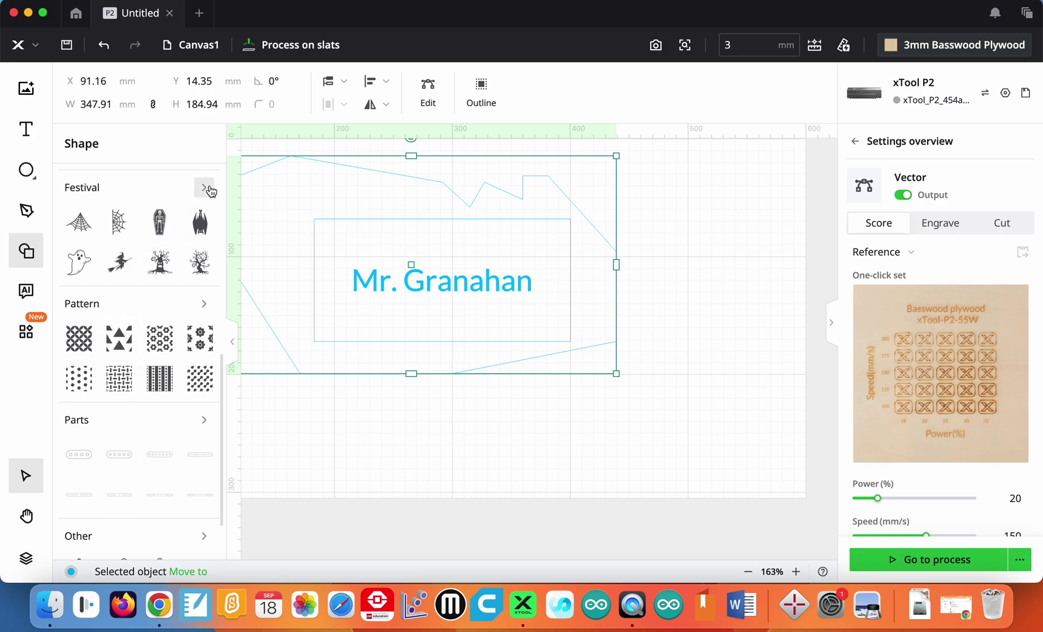
{"action": "left_click", "coordinate": [209, 188]}
{"action": "scroll", "coordinate": [152, 303], "scroll_direction": "down", "scroll_amount": 5}
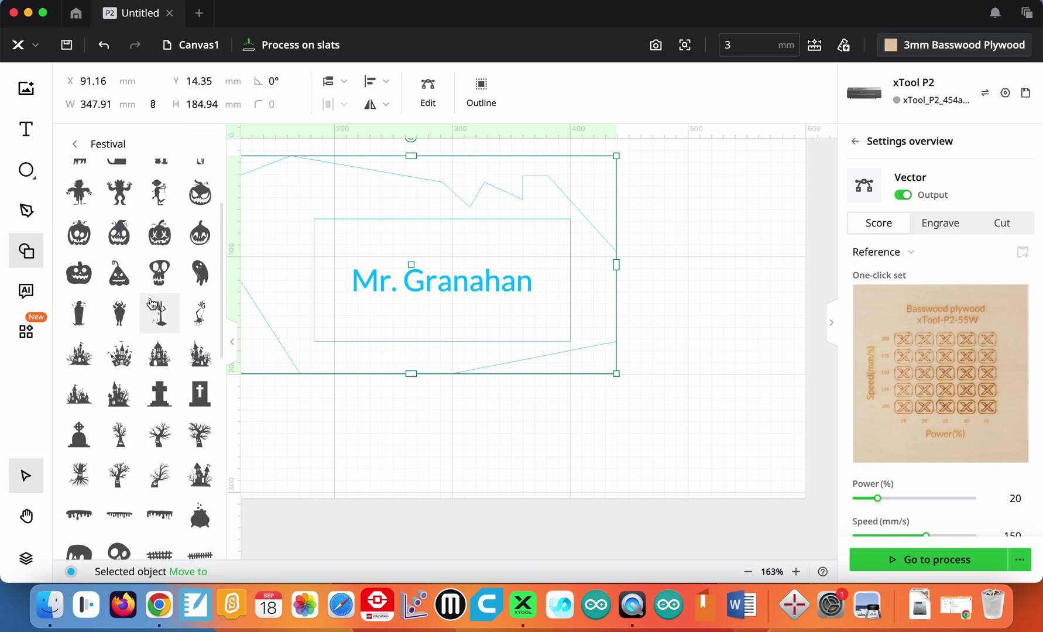
{"action": "scroll", "coordinate": [152, 303], "scroll_direction": "down", "scroll_amount": 15}
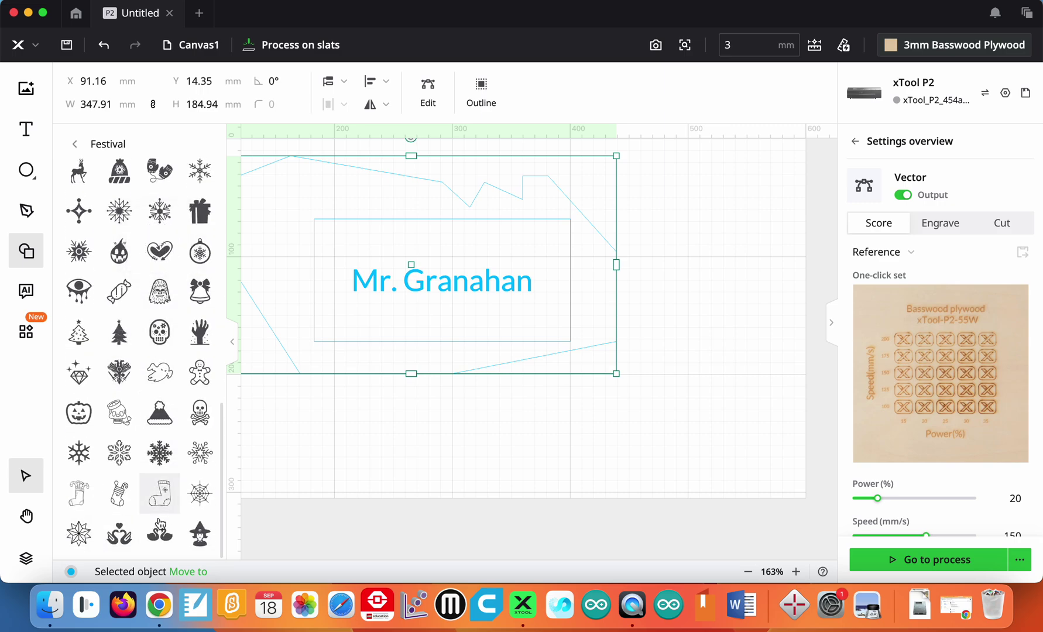
{"action": "left_click", "coordinate": [75, 144]}
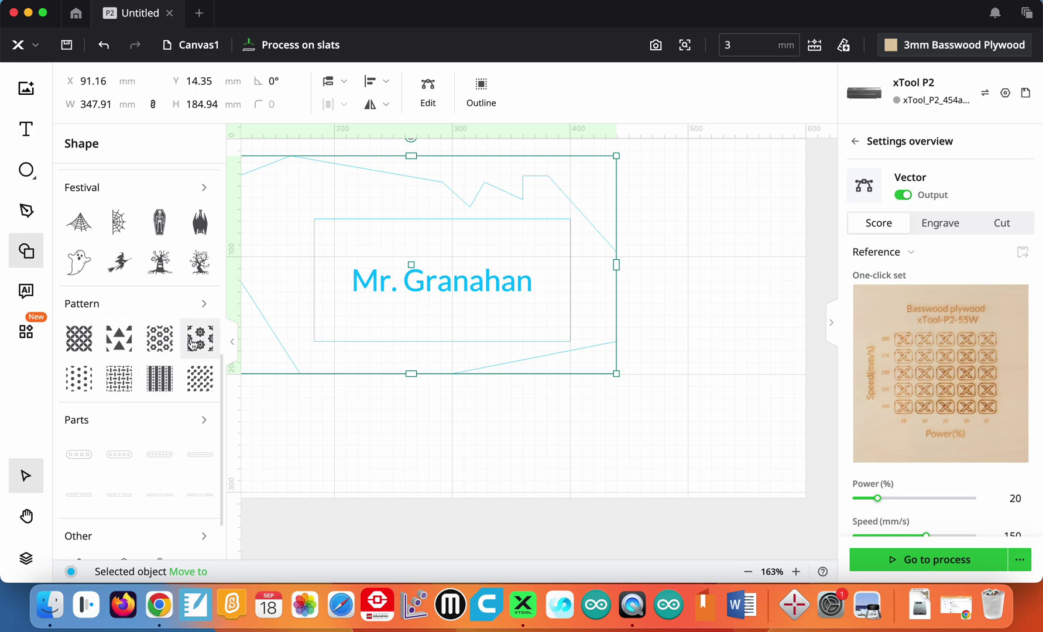
Close the shape library and deselect, leaving the outline as a Score job at 20% power, 150 mm/s.
{"action": "scroll", "coordinate": [122, 374], "scroll_direction": "down", "scroll_amount": 3}
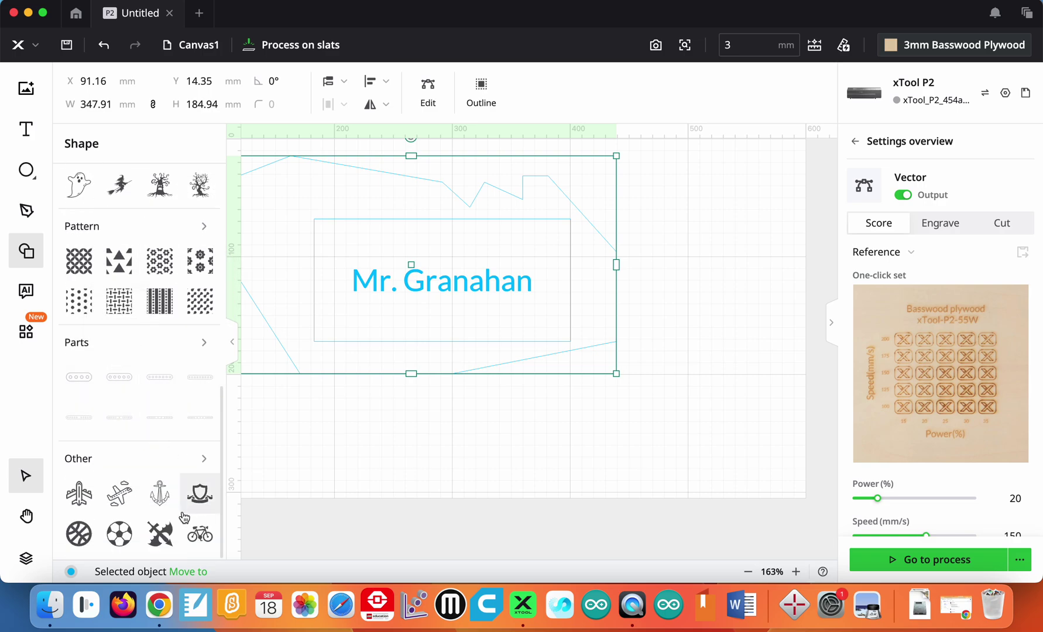
{"action": "left_click", "coordinate": [26, 251]}
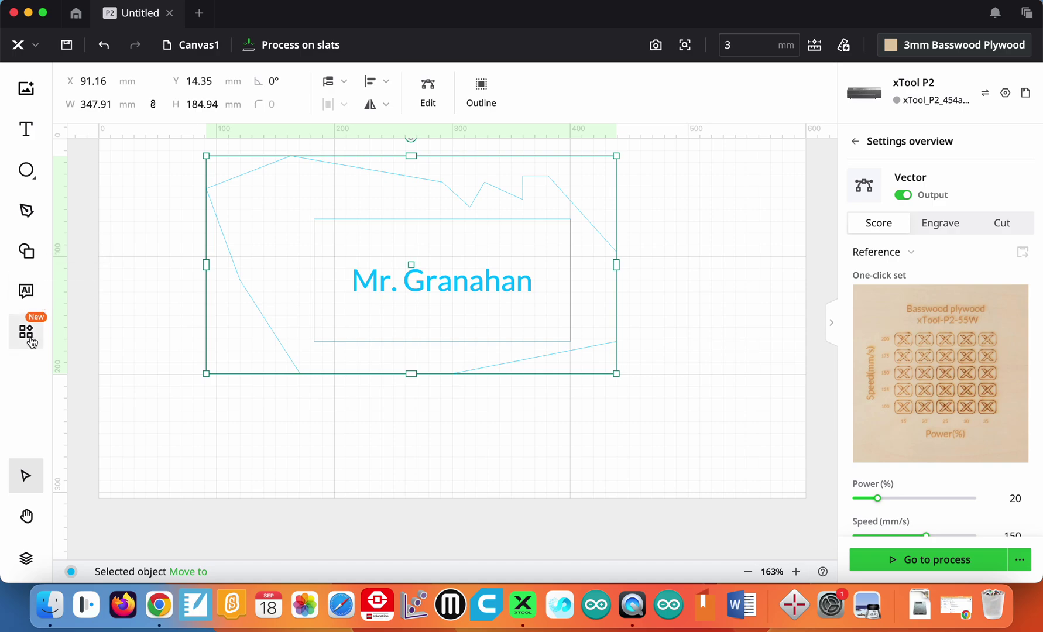
{"action": "left_click", "coordinate": [208, 426]}
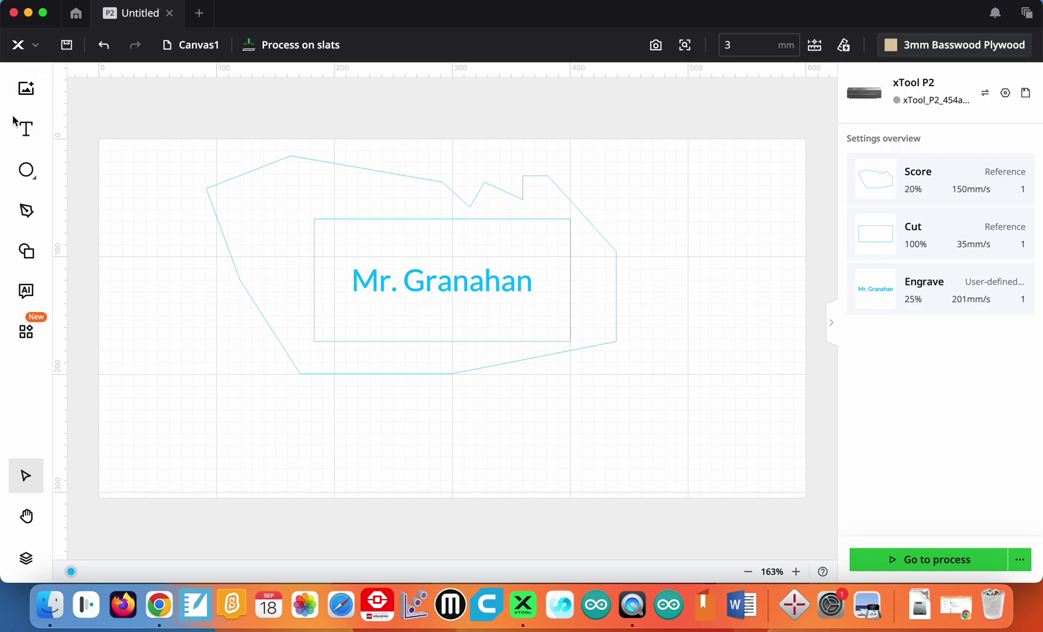
Import mustang logo pic.png onto the canvas and delete the polygon outline.
{"action": "left_click", "coordinate": [26, 89]}
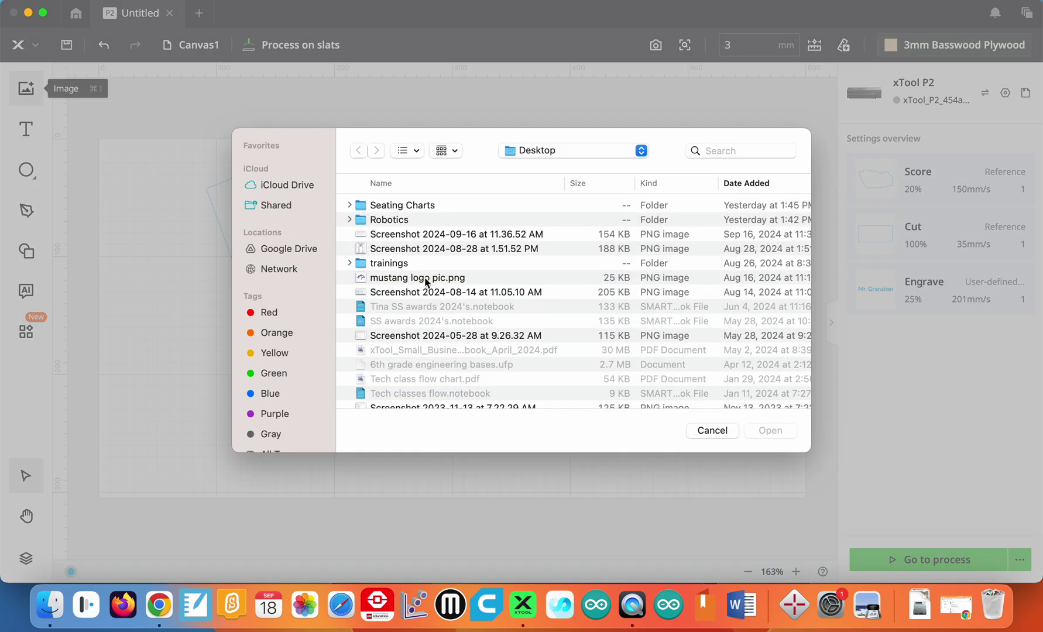
{"action": "left_click", "coordinate": [427, 279]}
{"action": "left_click", "coordinate": [772, 432]}
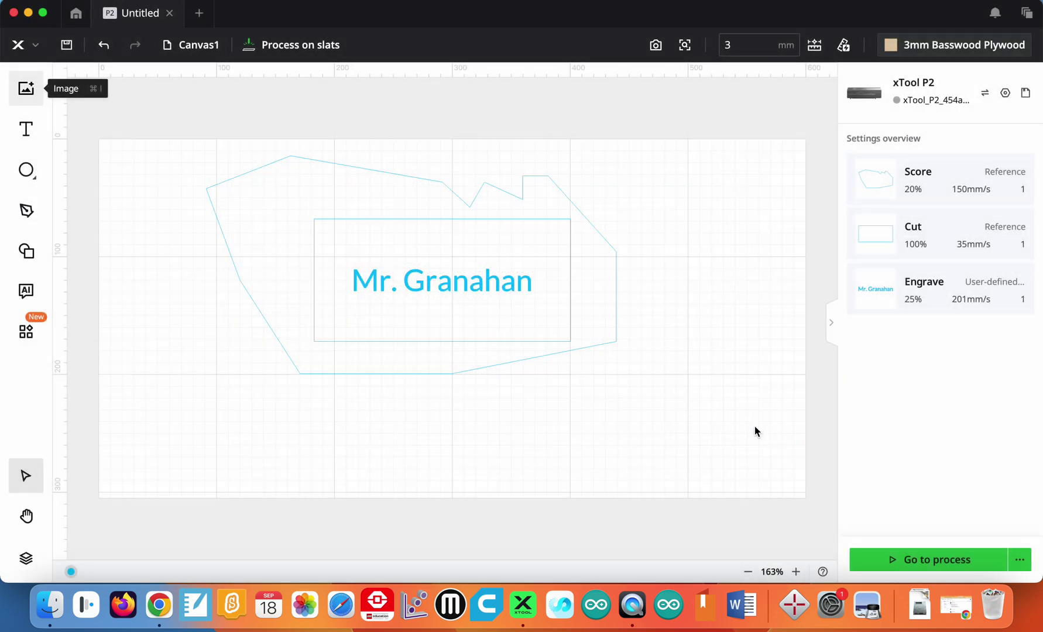
{"action": "left_click_drag", "start_coordinate": [158, 188], "coordinate": [758, 310]}
{"action": "left_click", "coordinate": [477, 193]}
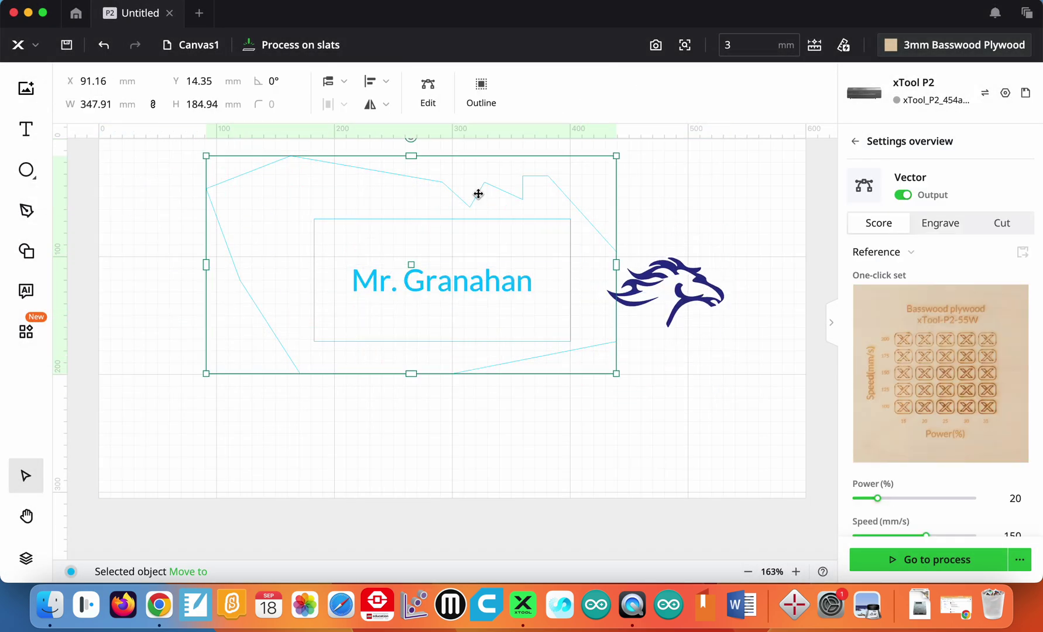
{"action": "key", "text": "Delete"}
Enlarge the horse logo to about 138 mm, rotate it slightly and move it higher.
{"action": "left_click", "coordinate": [680, 293]}
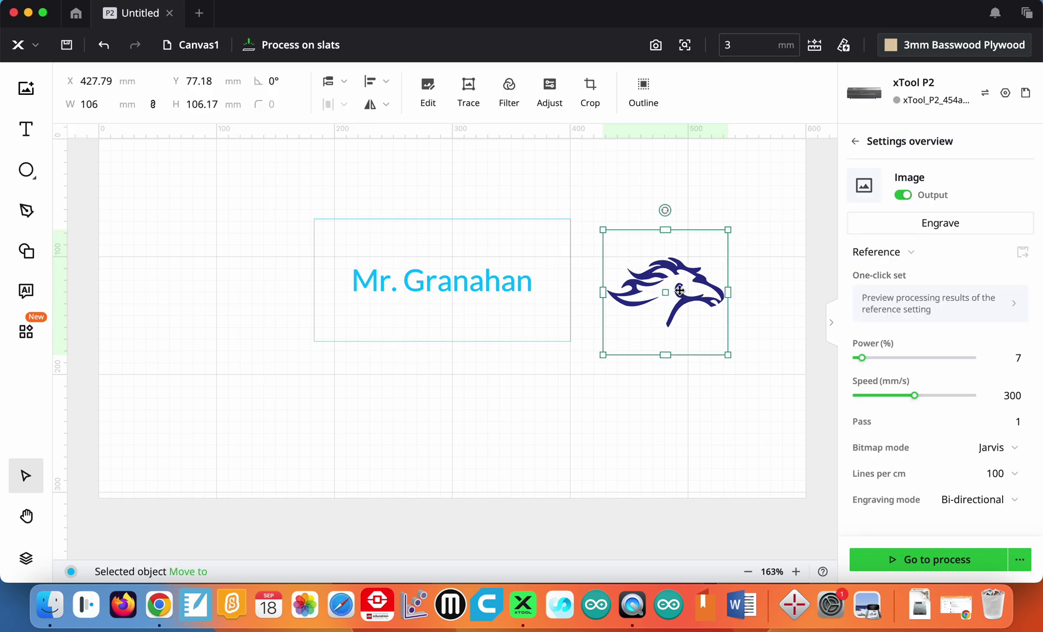
{"action": "left_click_drag", "start_coordinate": [728, 355], "coordinate": [764, 374]}
{"action": "mouse_move", "coordinate": [684, 209]}
{"action": "left_mouse_down"}
{"action": "mouse_move", "coordinate": [645, 204]}
{"action": "mouse_move", "coordinate": [682, 196]}
{"action": "left_mouse_up"}
{"action": "left_click_drag", "start_coordinate": [681, 306], "coordinate": [680, 254]}
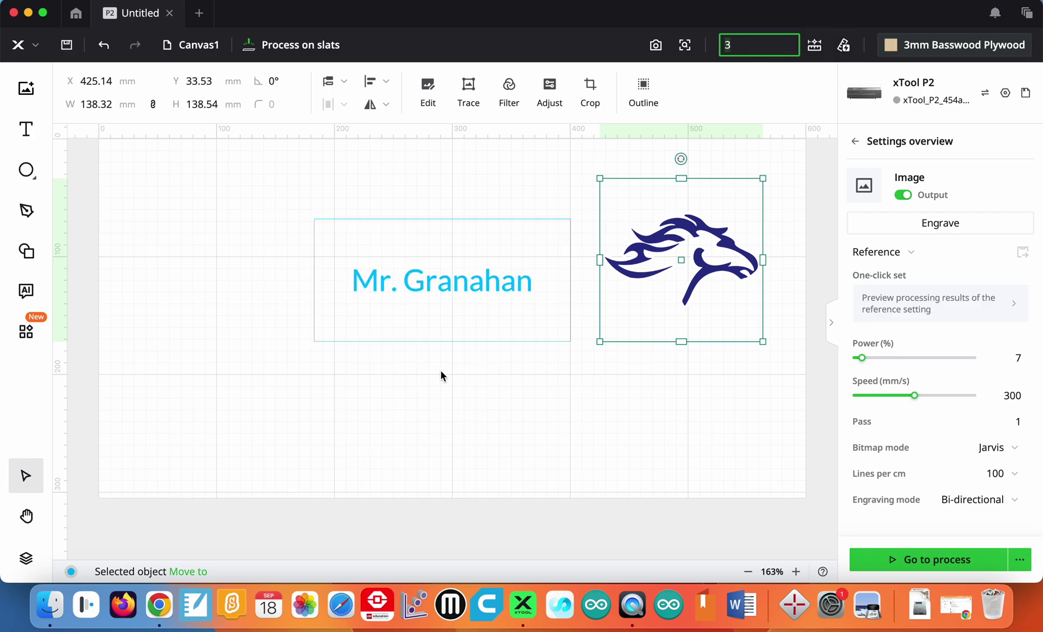
Trace the horse image into a vector outline and move it left of the nameplate.
{"action": "left_click", "coordinate": [411, 379]}
{"action": "left_click", "coordinate": [679, 232]}
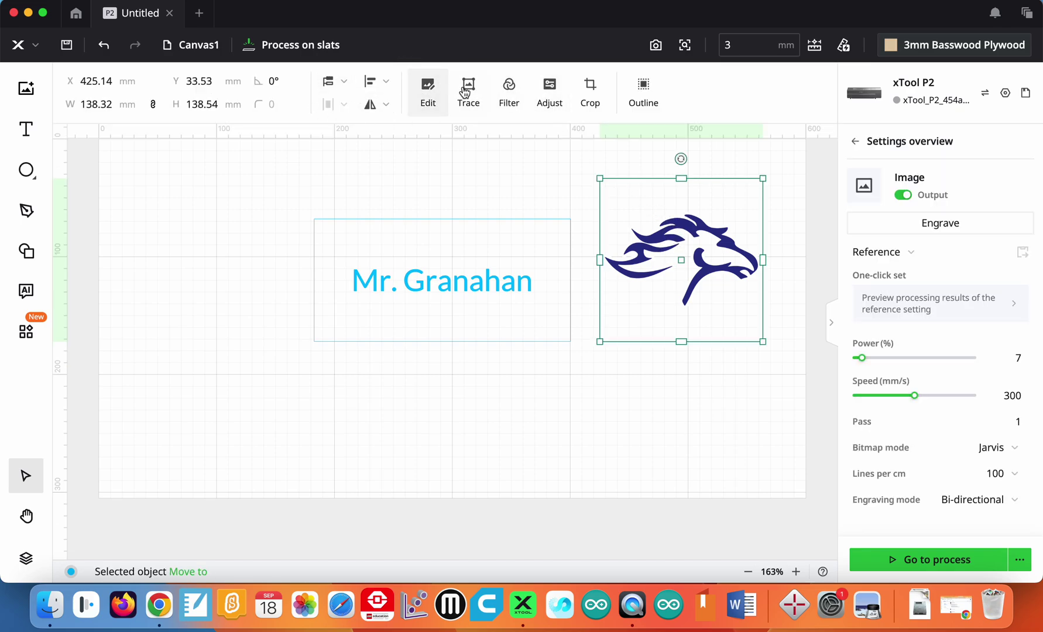
{"action": "left_click", "coordinate": [471, 94]}
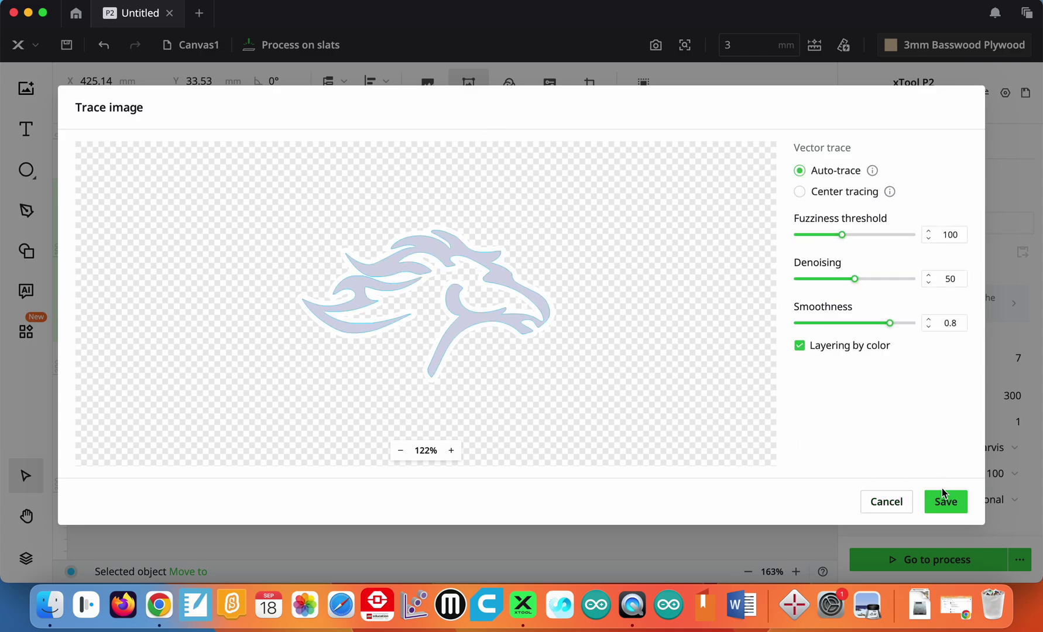
{"action": "left_click", "coordinate": [945, 502]}
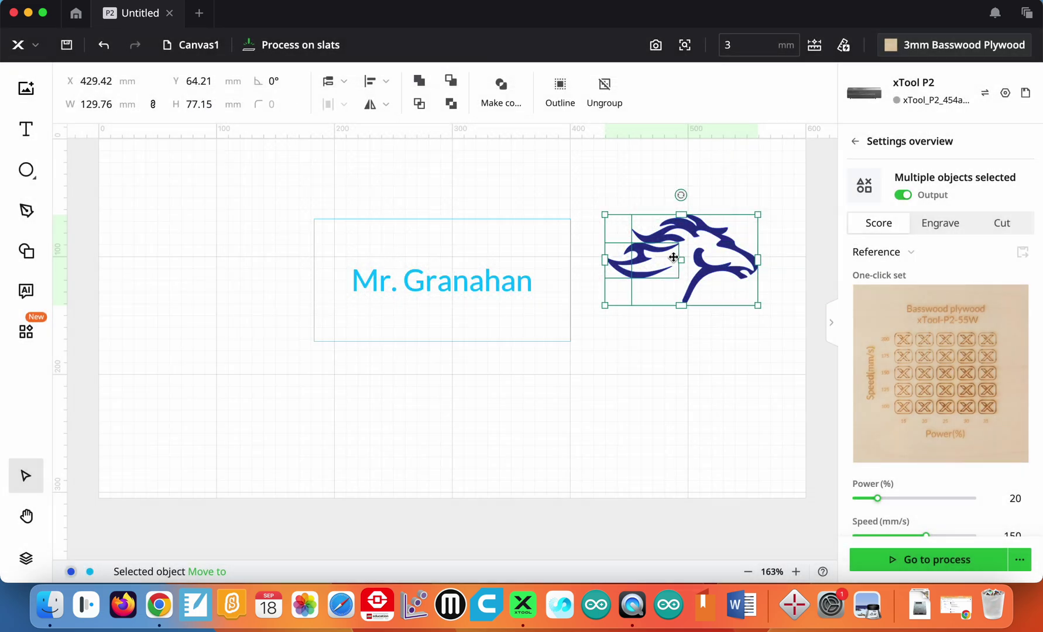
{"action": "mouse_move", "coordinate": [679, 240]}
{"action": "left_mouse_down"}
{"action": "mouse_move", "coordinate": [603, 290]}
{"action": "mouse_move", "coordinate": [533, 359]}
{"action": "mouse_move", "coordinate": [426, 383]}
{"action": "mouse_move", "coordinate": [190, 261]}
{"action": "mouse_move", "coordinate": [210, 224]}
{"action": "left_mouse_up"}
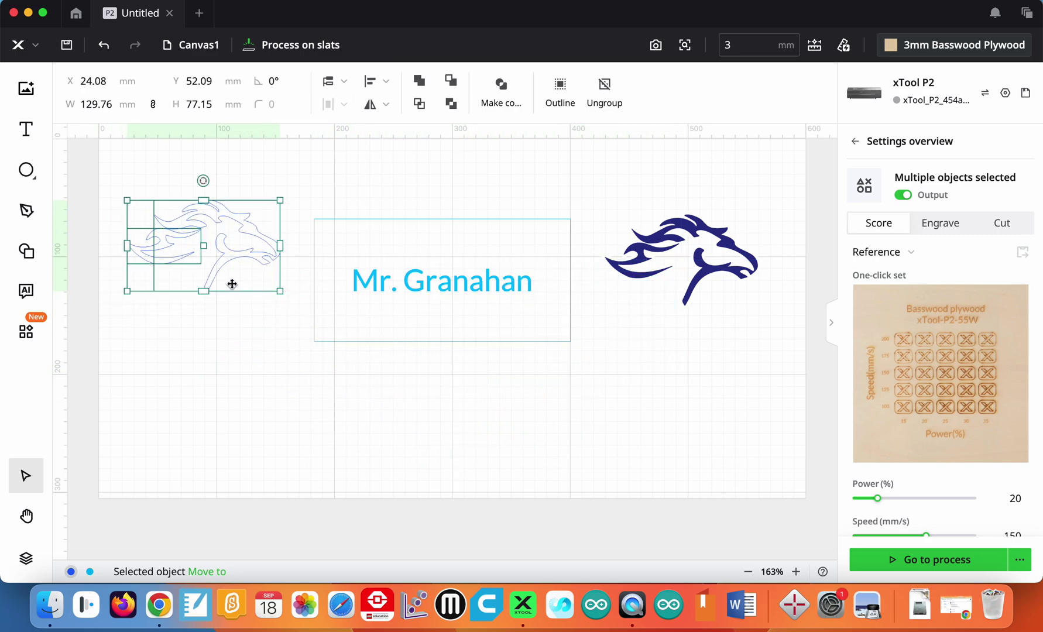
Set the traced horse outline to Score at 20% power, 150 mm/s.
{"action": "left_click", "coordinate": [247, 376]}
{"action": "left_click", "coordinate": [230, 215]}
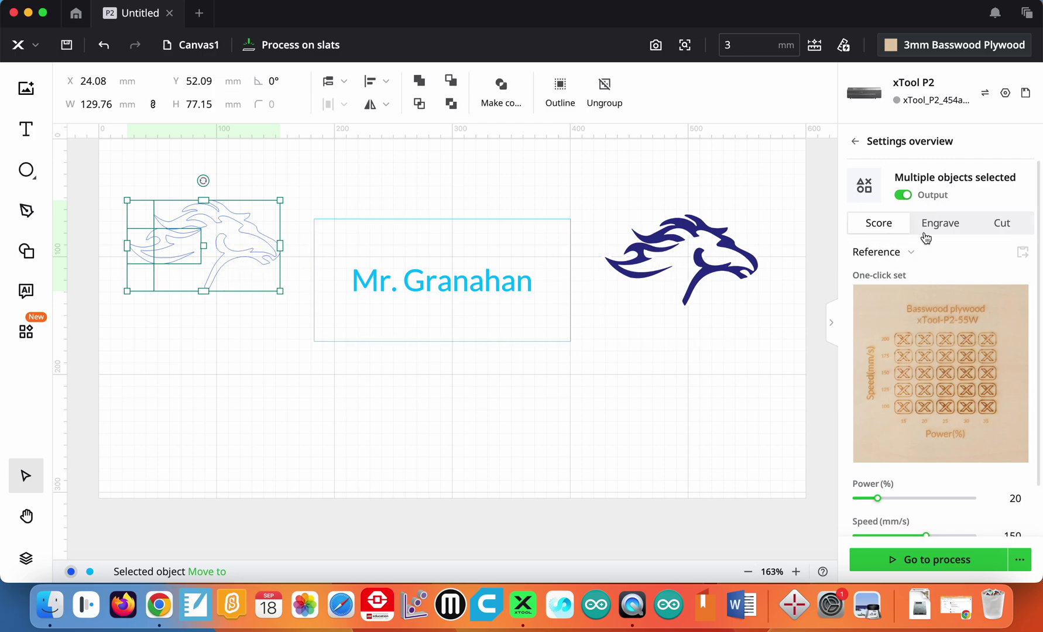
{"action": "left_click", "coordinate": [945, 233]}
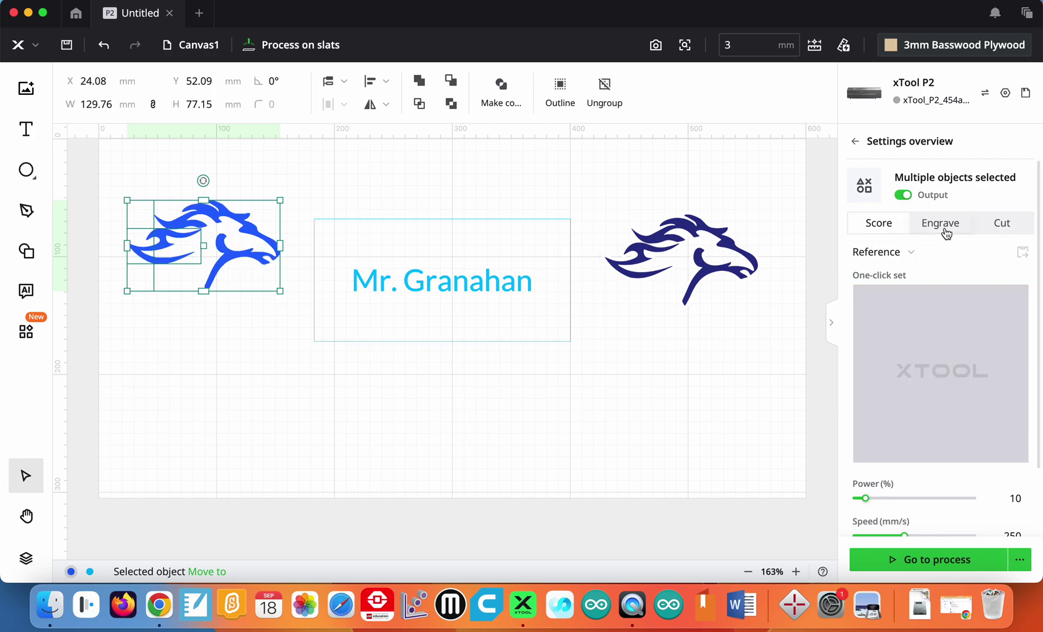
{"action": "left_click", "coordinate": [1009, 226]}
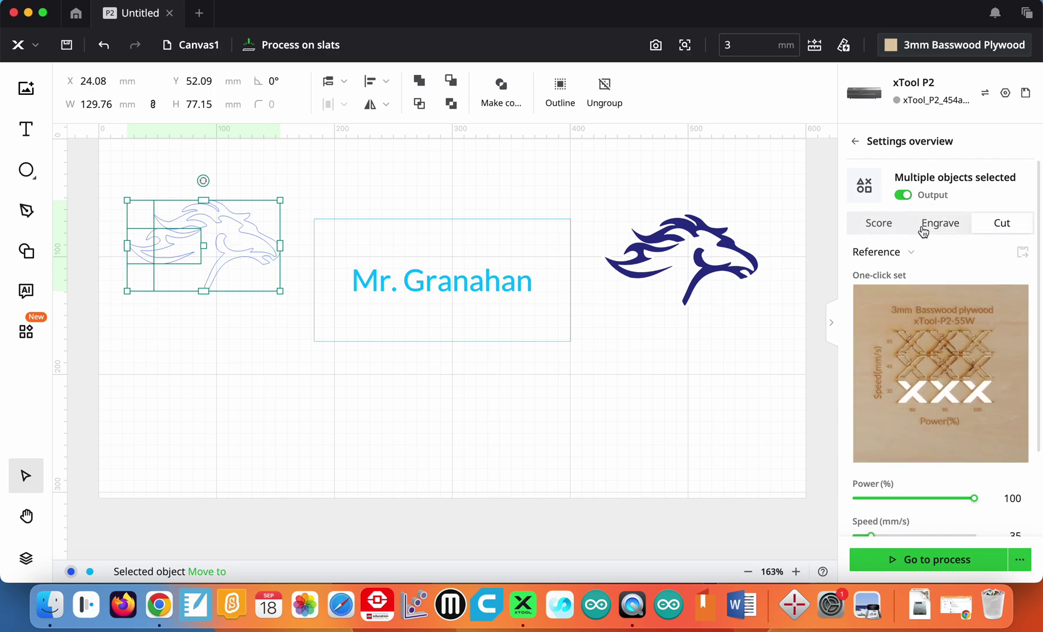
{"action": "left_click", "coordinate": [698, 227]}
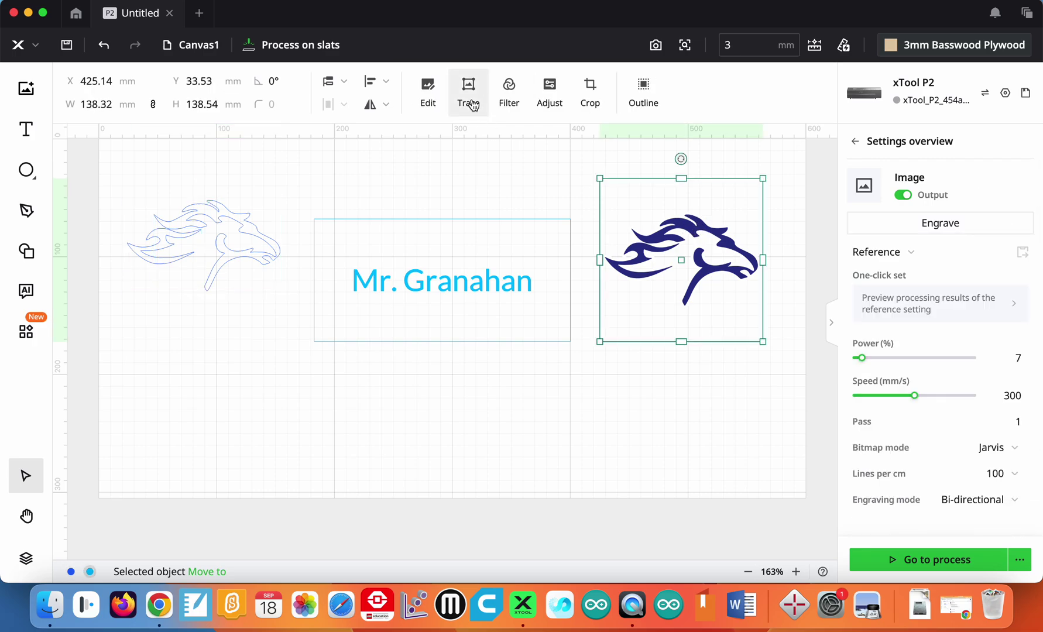
{"action": "left_click", "coordinate": [220, 215]}
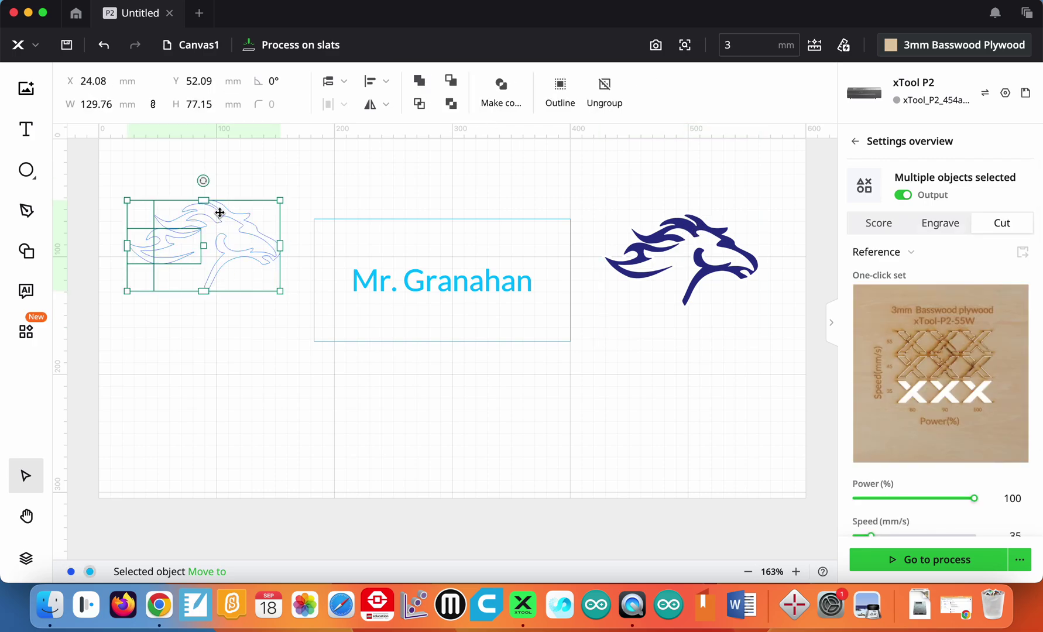
{"action": "left_click", "coordinate": [882, 228]}
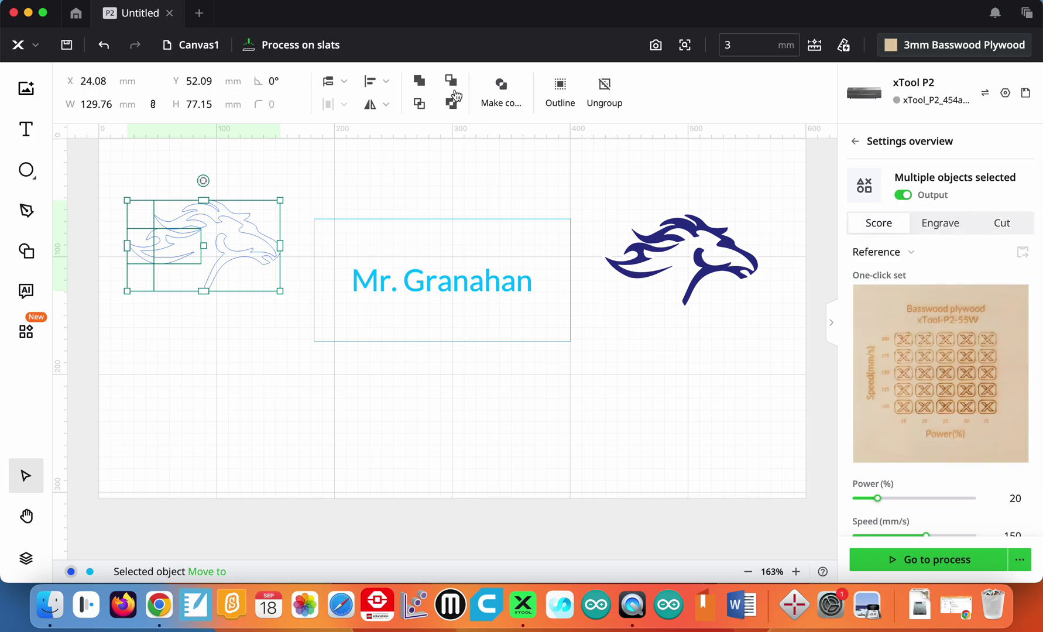
{"action": "left_click", "coordinate": [678, 246]}
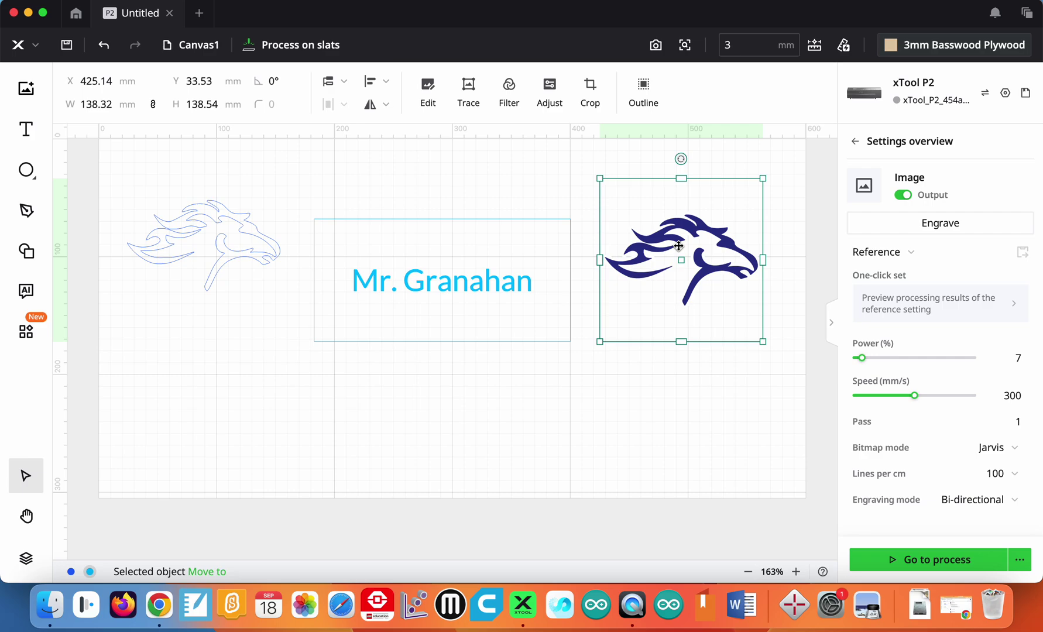
Shrink the horse image to about 74 mm, raise the name text and set it to Score.
{"action": "left_click_drag", "start_coordinate": [762, 340], "coordinate": [687, 244]}
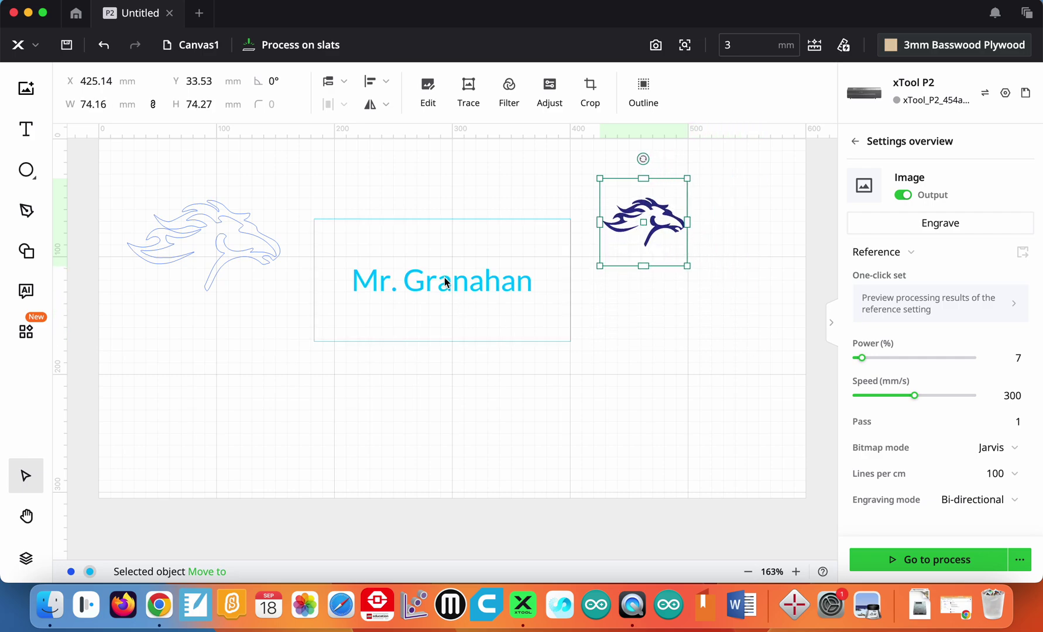
{"action": "left_click_drag", "start_coordinate": [445, 283], "coordinate": [443, 241]}
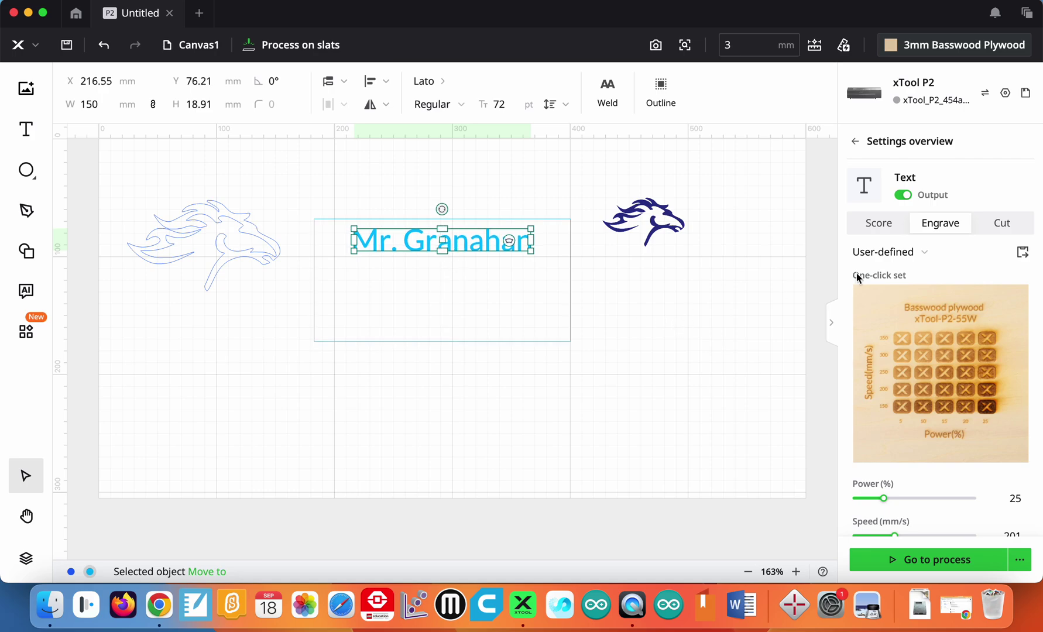
{"action": "left_click", "coordinate": [900, 224]}
{"action": "left_click", "coordinate": [642, 383]}
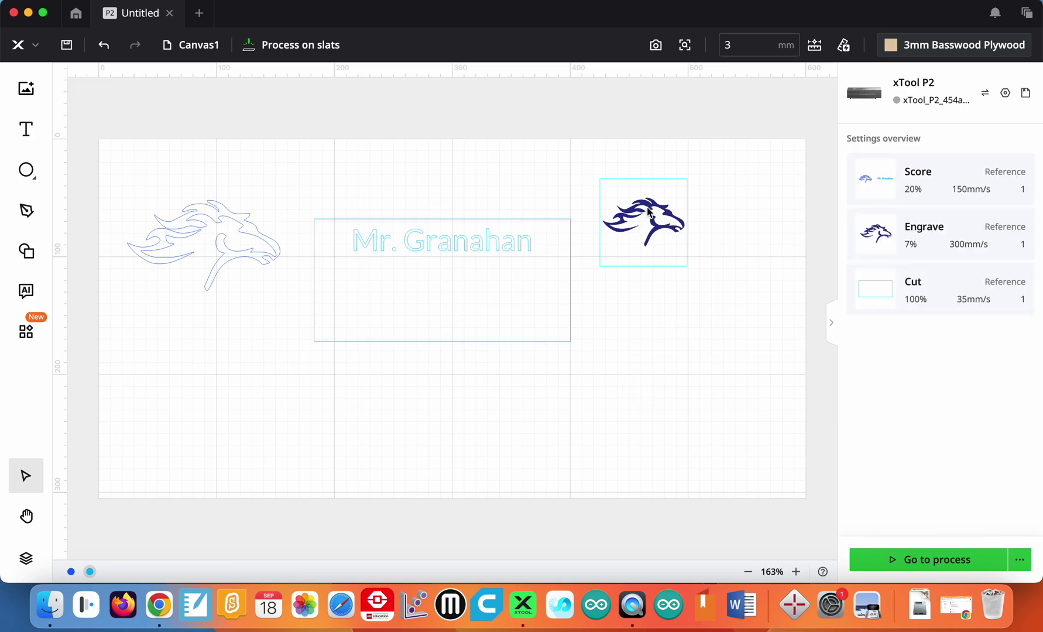
Centre the horse image inside the rectangle below the name text and check the frame.
{"action": "left_click_drag", "start_coordinate": [648, 212], "coordinate": [449, 281]}
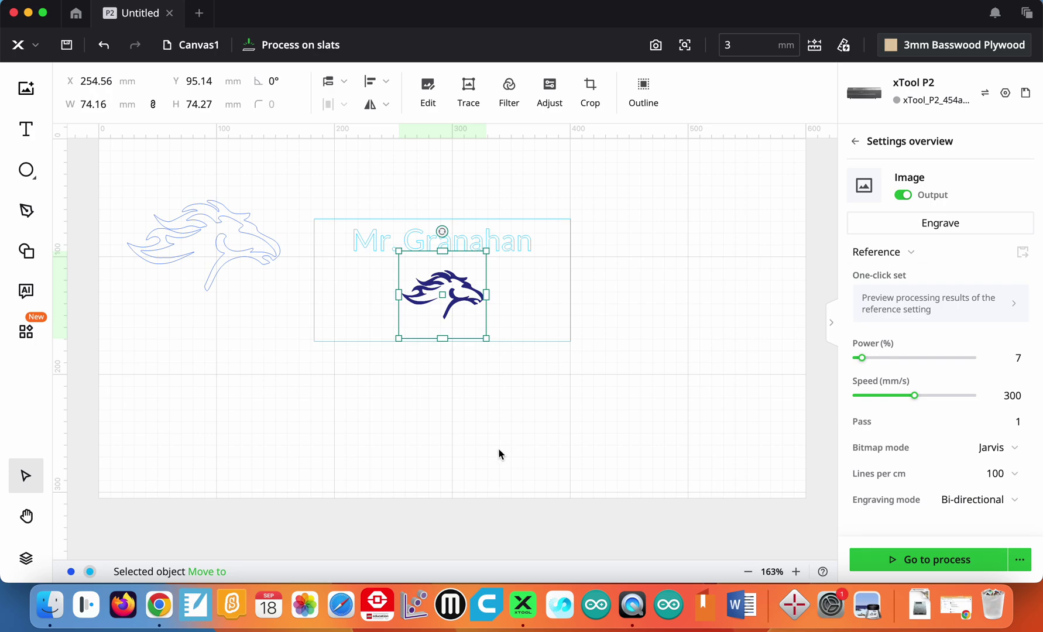
{"action": "left_click", "coordinate": [572, 286]}
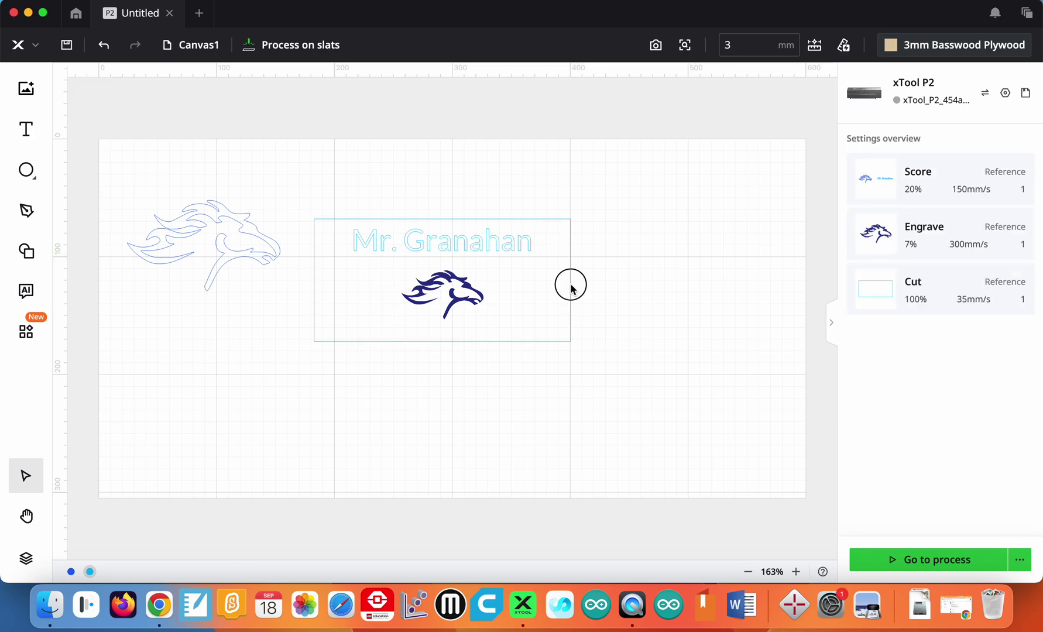
{"action": "left_click", "coordinate": [380, 219]}
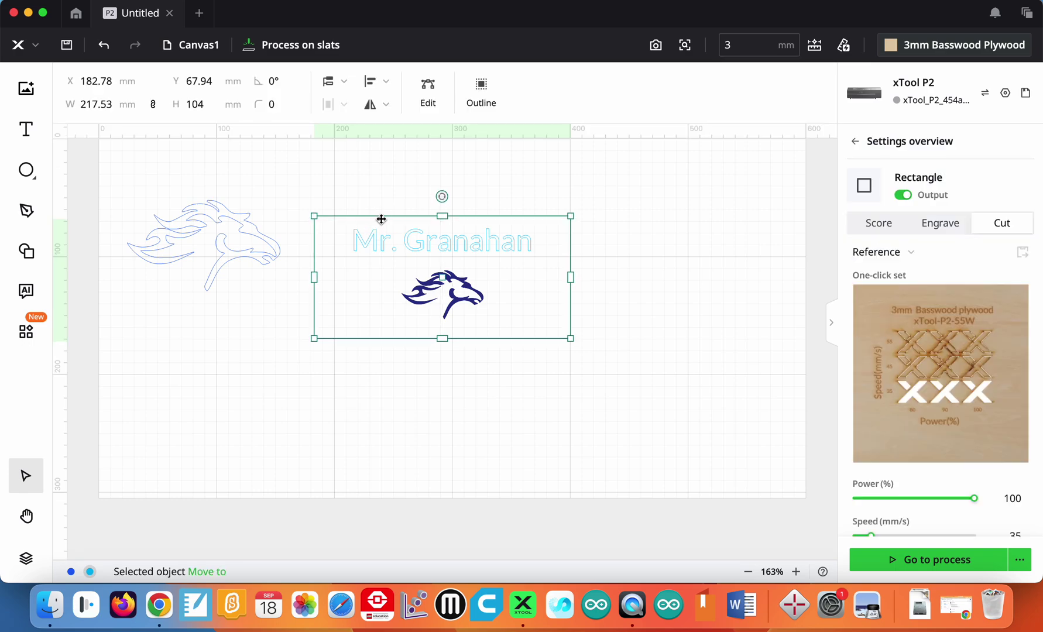
{"action": "left_click", "coordinate": [540, 372]}
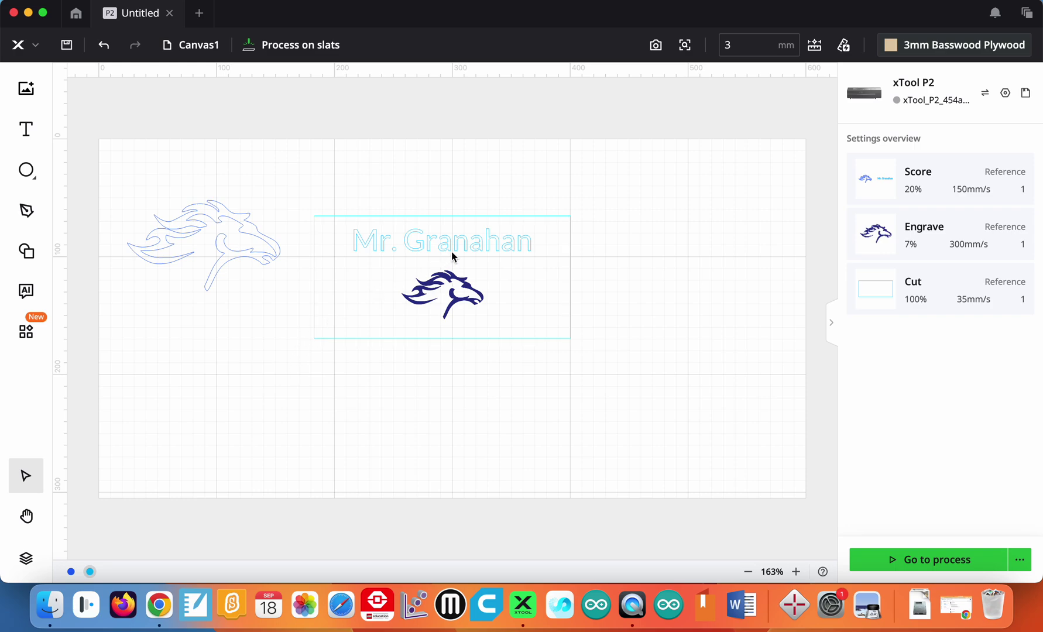
Delete the leftover traced horse outline.
{"action": "left_click", "coordinate": [245, 221]}
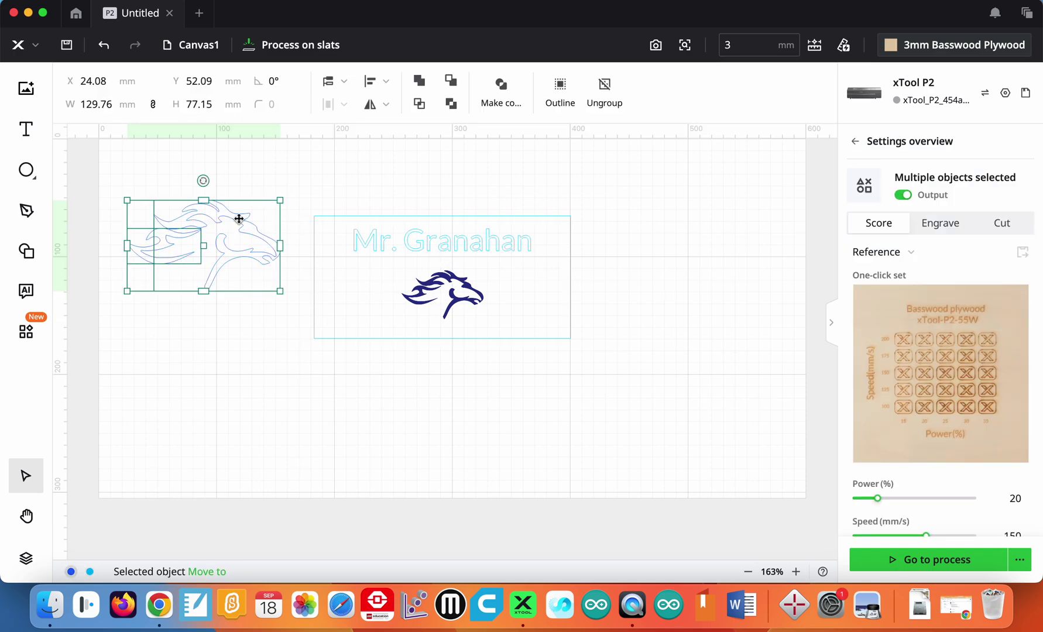
{"action": "key", "text": "Delete"}
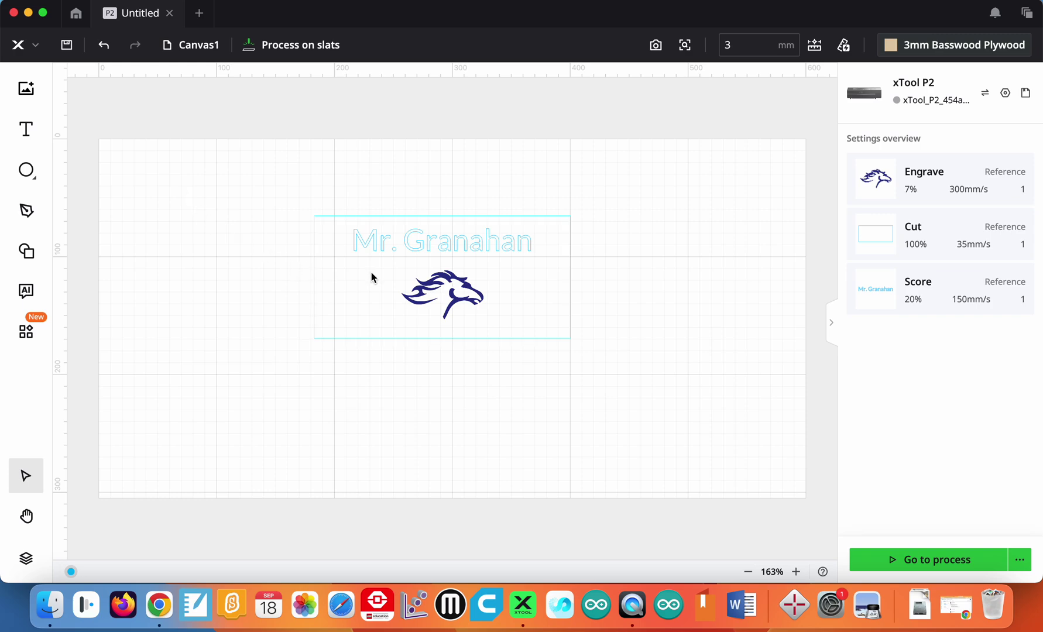
{"action": "scroll", "coordinate": [371, 272], "scroll_direction": "up", "scroll_amount": 3}
{"action": "scroll", "coordinate": [371, 273], "scroll_direction": "down", "scroll_amount": 4}
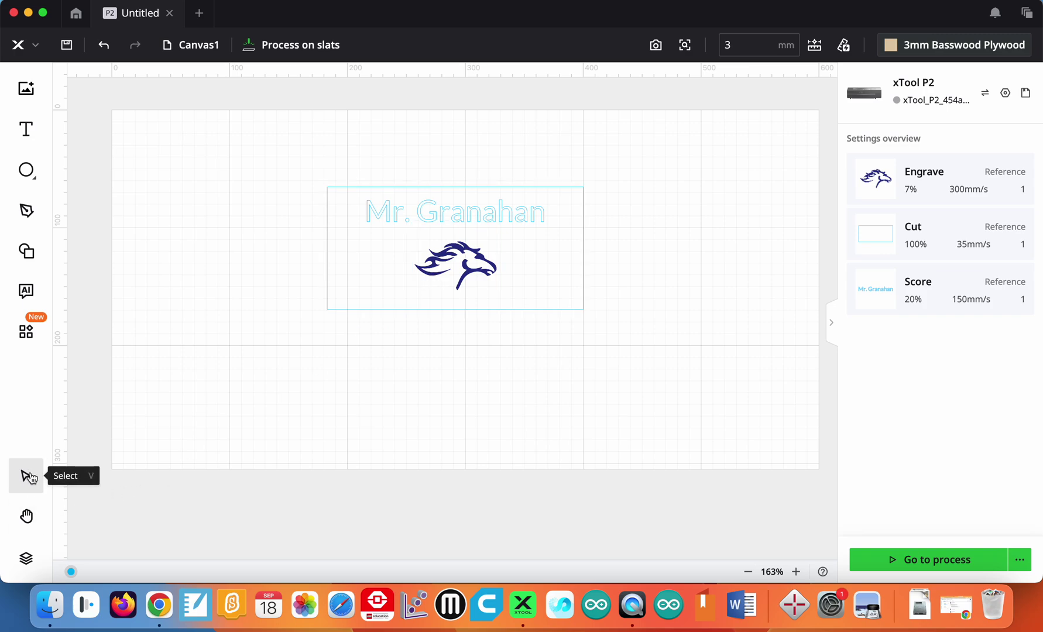
Pan and zoom to frame the design, then select the 74.16 × 74.27 mm horse logo.
{"action": "left_click", "coordinate": [27, 521]}
{"action": "left_click", "coordinate": [361, 364]}
{"action": "scroll", "coordinate": [362, 361], "scroll_direction": "up", "scroll_amount": 2}
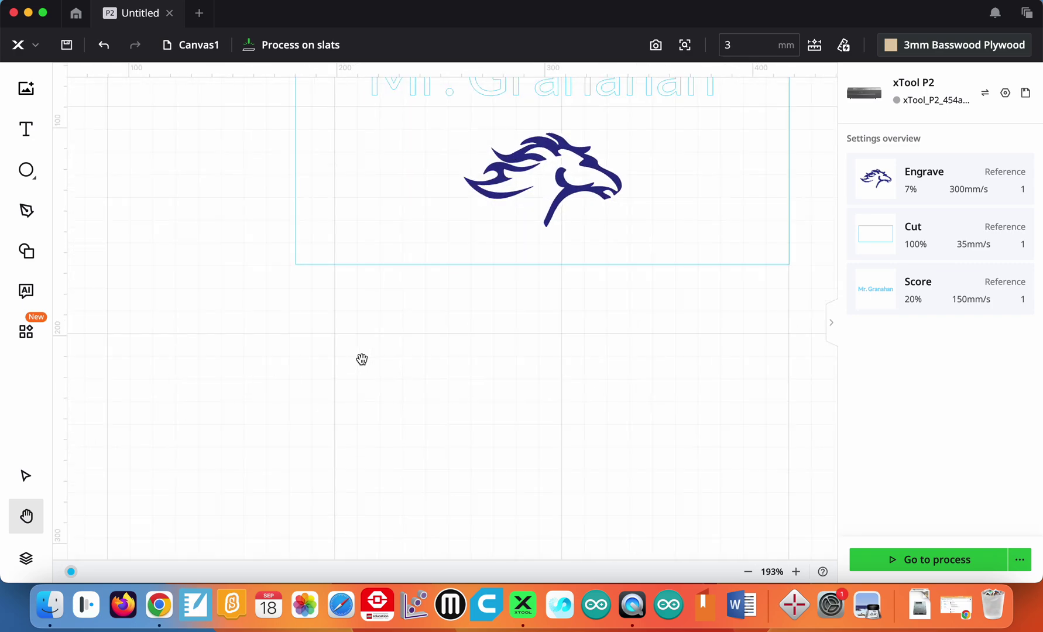
{"action": "scroll", "coordinate": [362, 359], "scroll_direction": "up", "scroll_amount": 5}
{"action": "scroll", "coordinate": [361, 347], "scroll_direction": "down", "scroll_amount": 3}
{"action": "scroll", "coordinate": [530, 304], "scroll_direction": "up", "scroll_amount": 3}
{"action": "left_click_drag", "start_coordinate": [530, 304], "coordinate": [328, 585]}
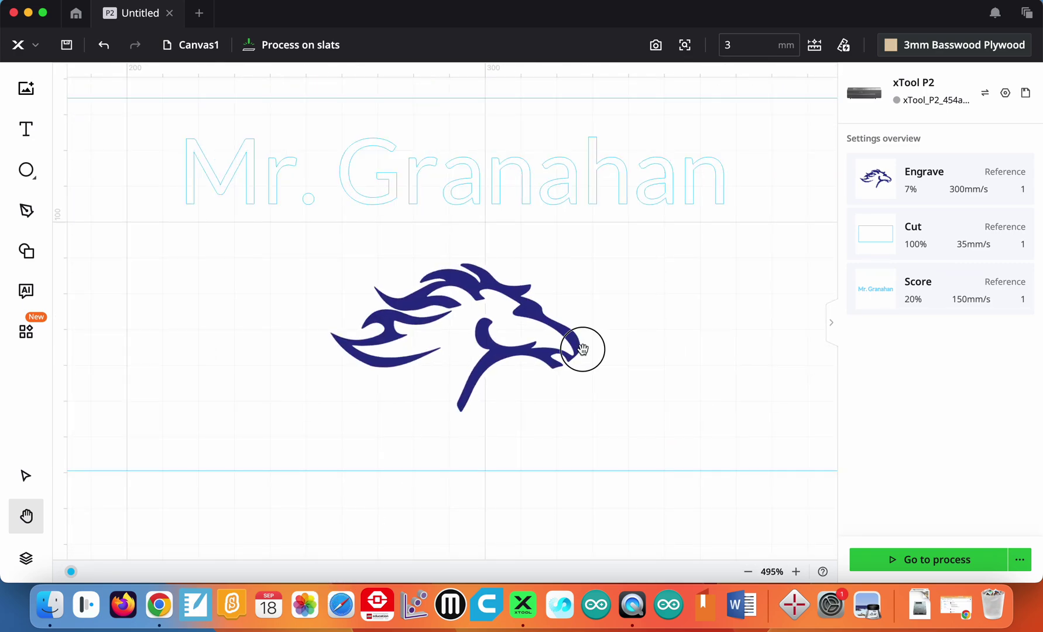
{"action": "left_click_drag", "start_coordinate": [583, 349], "coordinate": [578, 374]}
{"action": "left_click", "coordinate": [27, 476]}
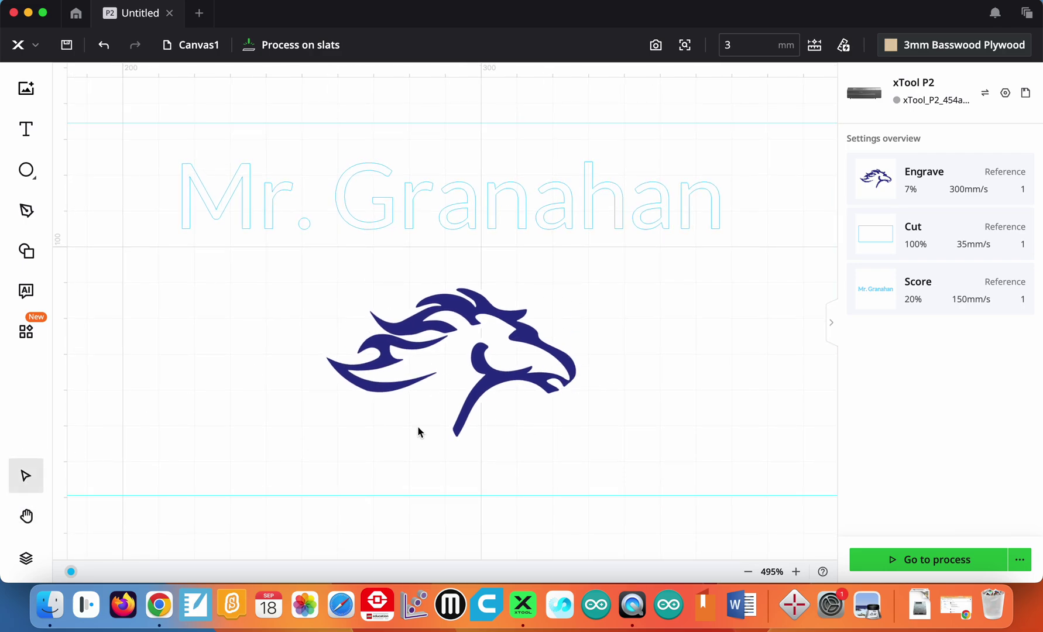
{"action": "left_click", "coordinate": [502, 351]}
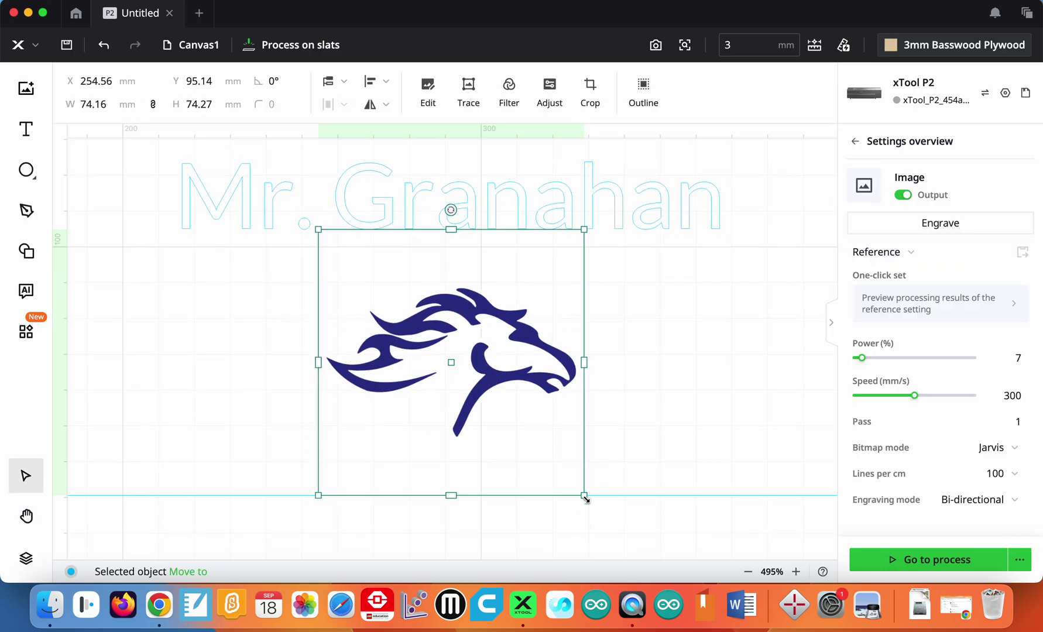
Shrink the horse logo to about 24 mm and delete the old large rectangle.
{"action": "left_click_drag", "start_coordinate": [586, 499], "coordinate": [514, 397]}
{"action": "left_click", "coordinate": [652, 205]}
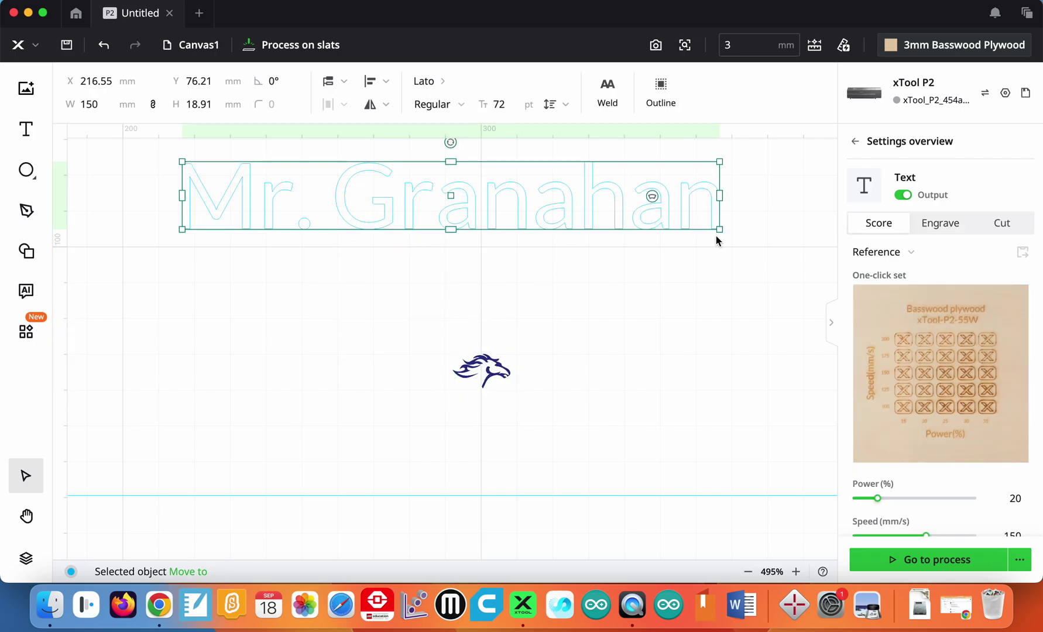
{"action": "left_click_drag", "start_coordinate": [721, 229], "coordinate": [542, 203]}
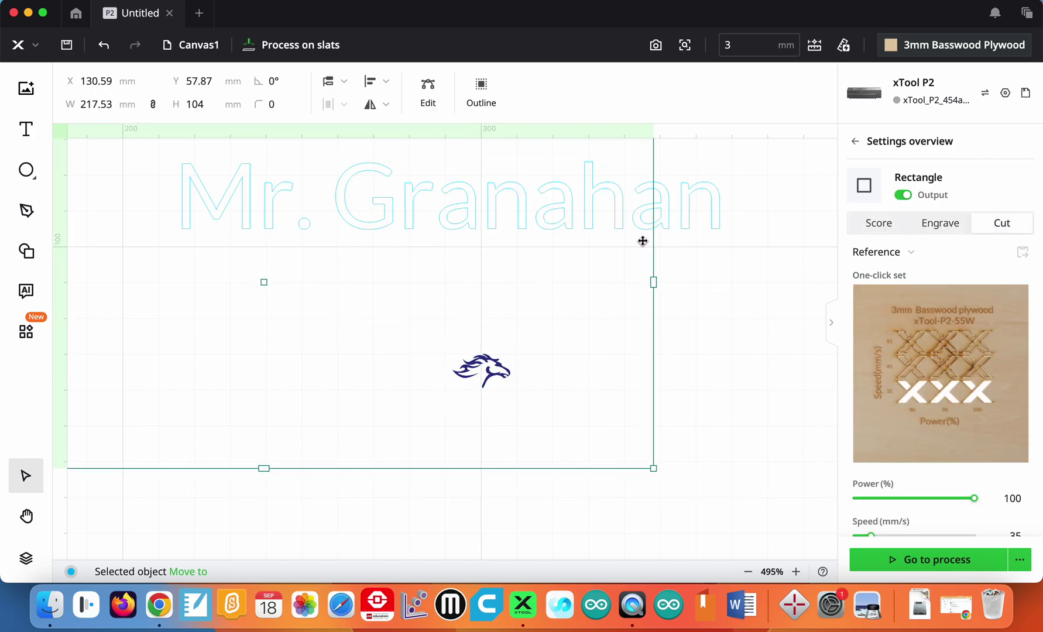
{"action": "key", "text": "Delete"}
Scale 'Mr. Granahan' to about 80 mm wide and centre it just above the logo.
{"action": "left_click", "coordinate": [241, 202]}
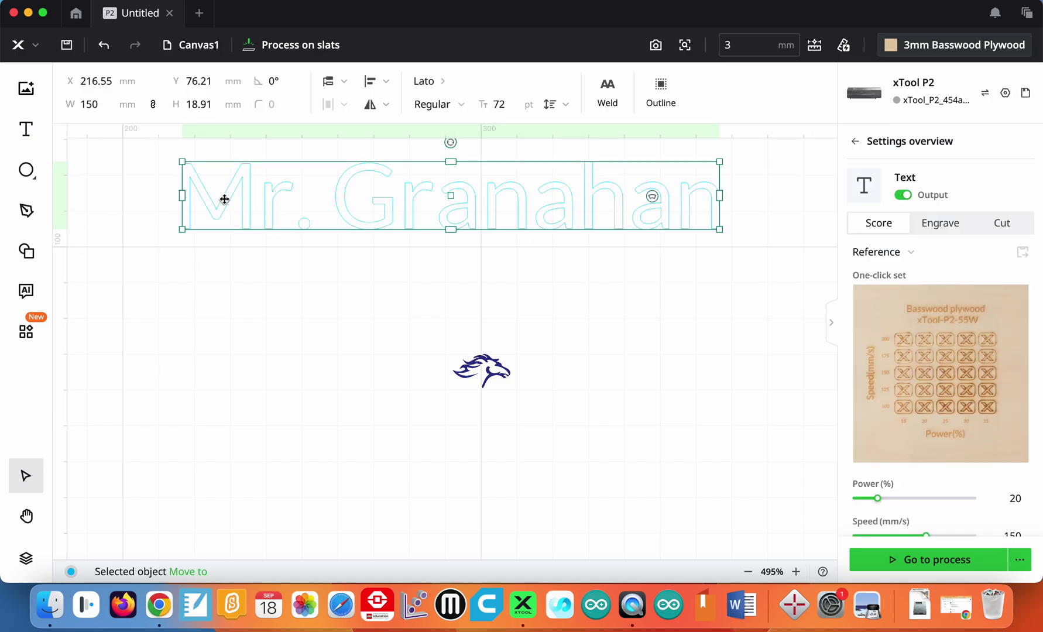
{"action": "left_click_drag", "start_coordinate": [723, 230], "coordinate": [470, 198]}
{"action": "left_click_drag", "start_coordinate": [538, 233], "coordinate": [556, 319]}
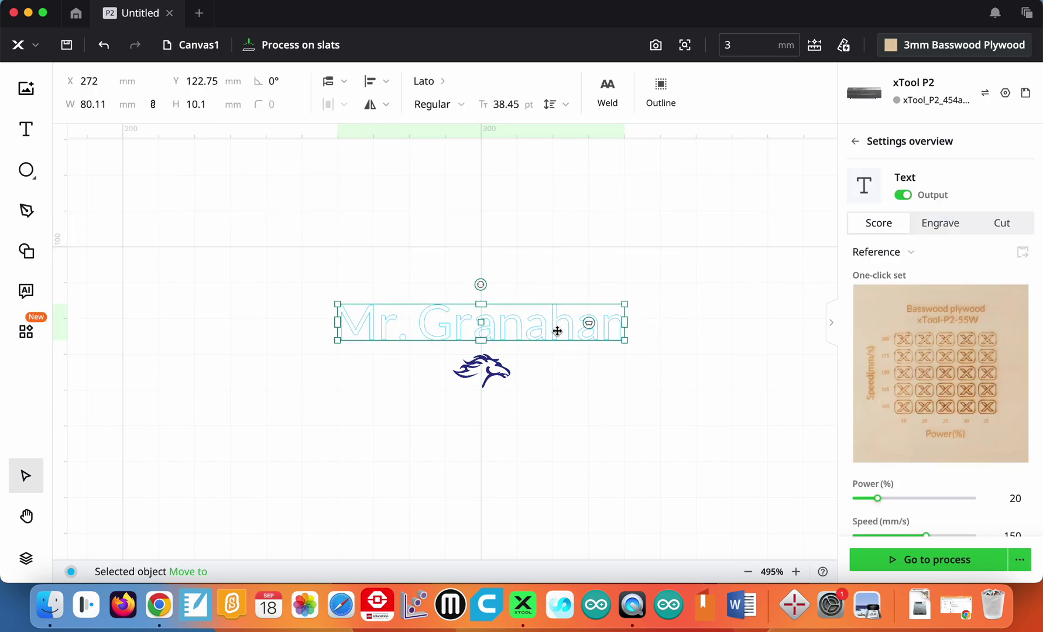
{"action": "left_click", "coordinate": [556, 344]}
{"action": "left_click", "coordinate": [27, 89]}
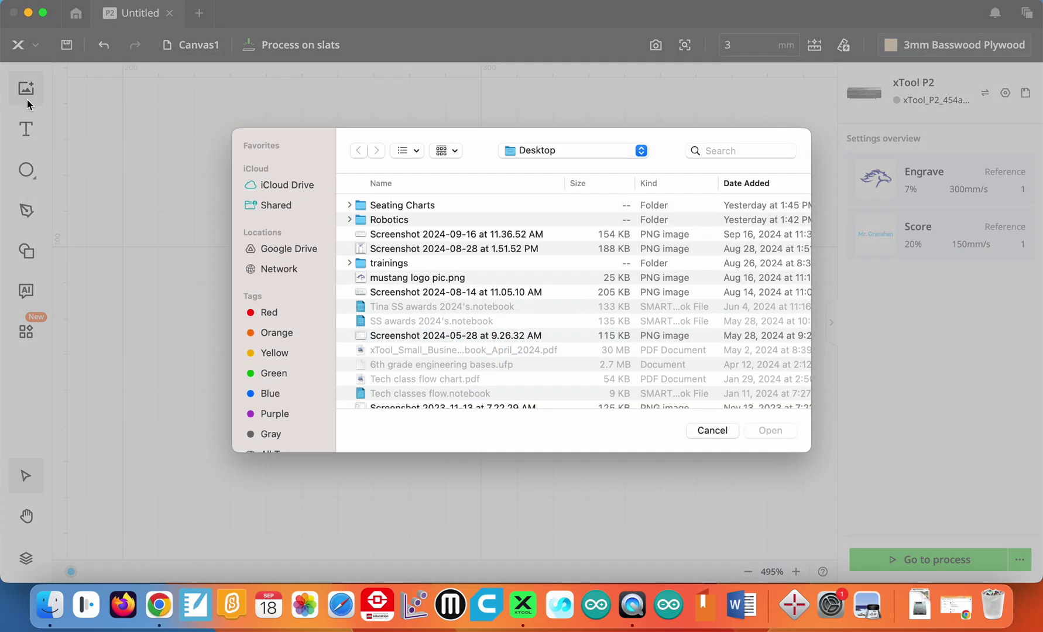
{"action": "left_click", "coordinate": [713, 430]}
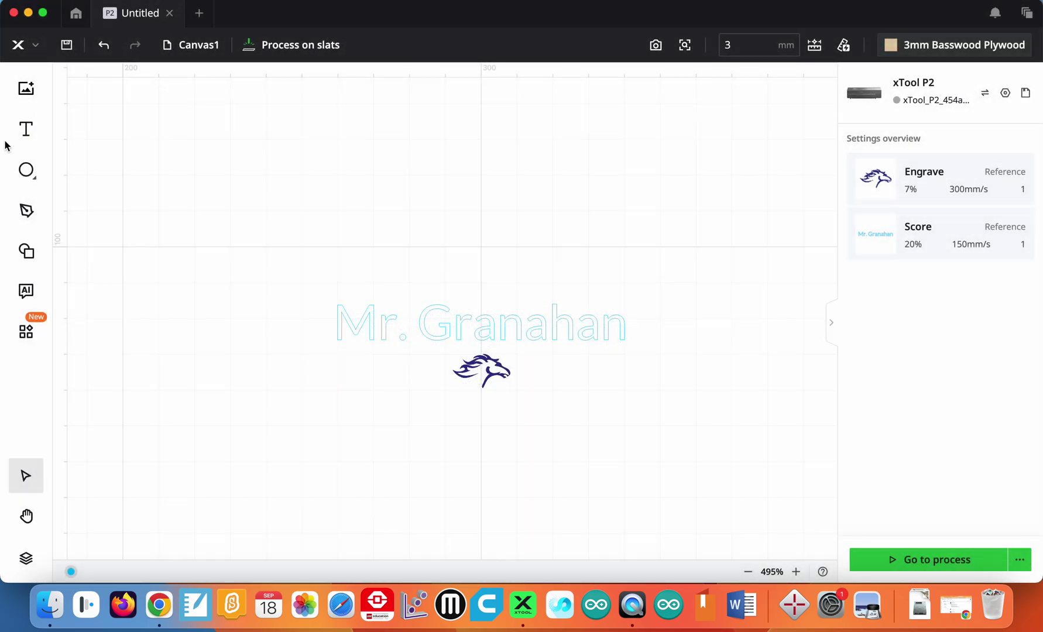
Draw a 109.97 × 56.62 mm rectangle framing the 'Mr. Granahan' text and horse logo.
{"action": "left_click", "coordinate": [29, 175]}
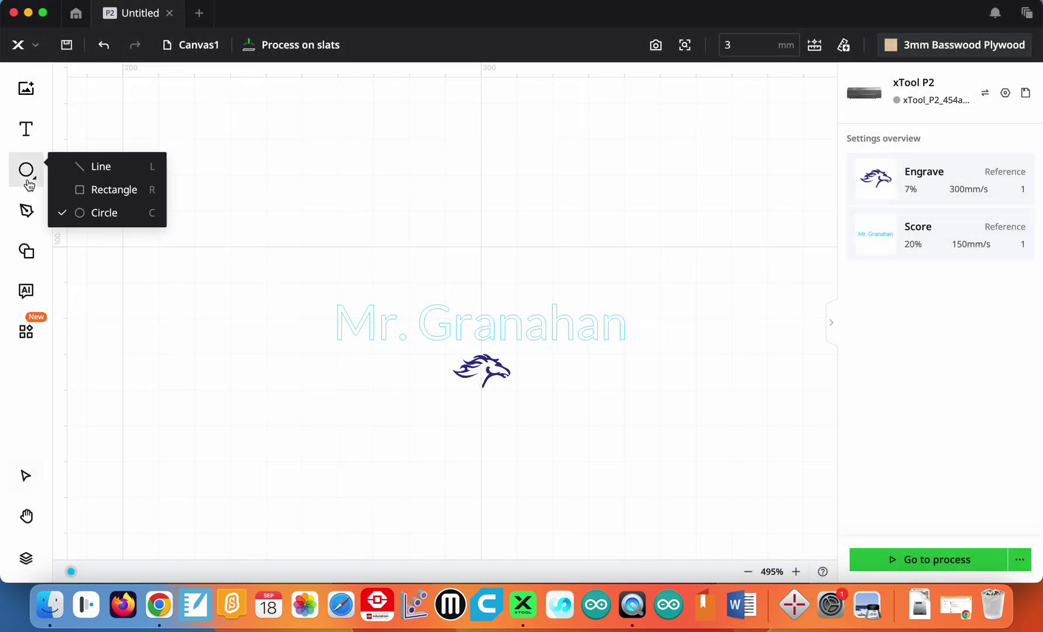
{"action": "left_click", "coordinate": [112, 190]}
{"action": "left_click_drag", "start_coordinate": [285, 254], "coordinate": [679, 459]}
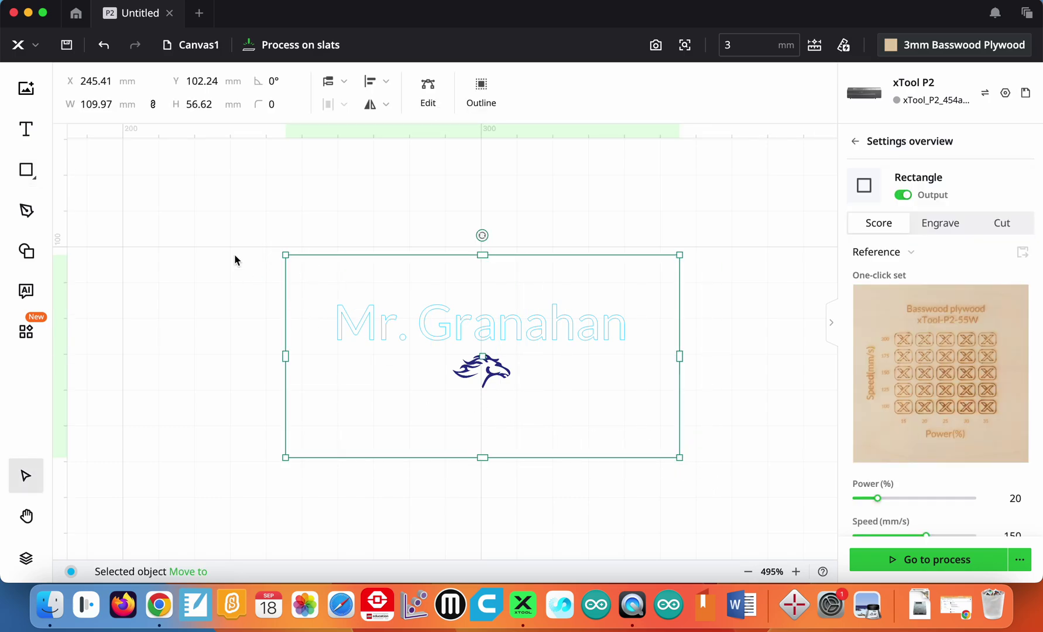